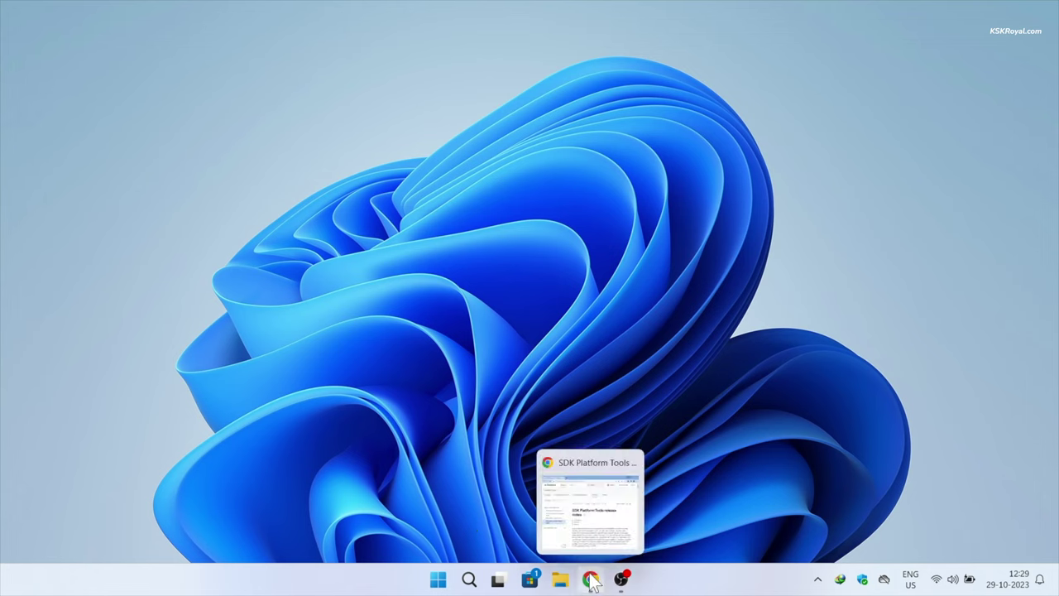
- Download the Windows SDK Platform-Tools zip (r34.0.5) after accepting the license, then open it
left_click(590, 579)
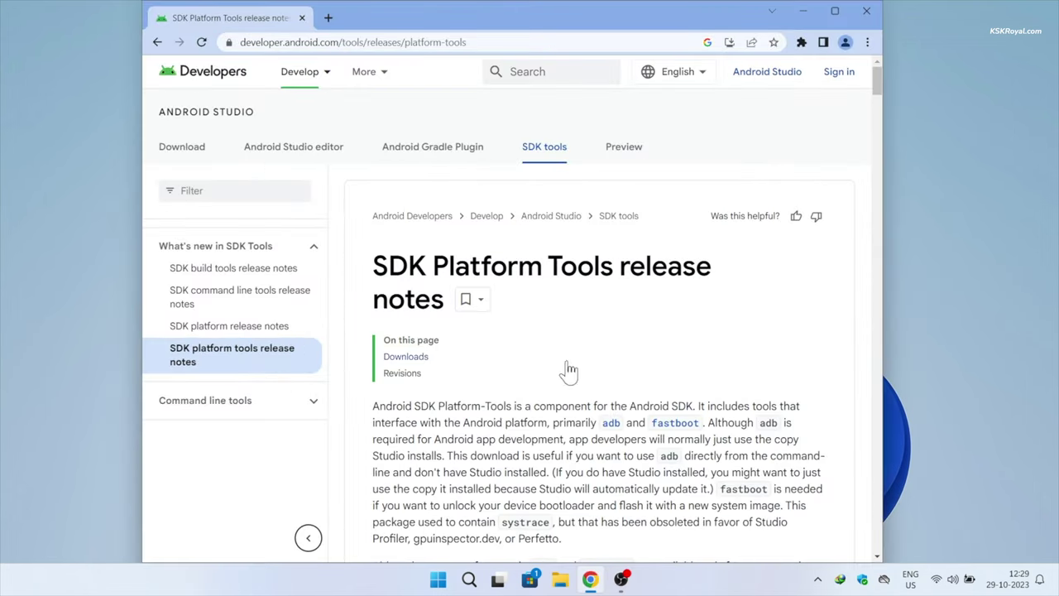
scroll(396, 273, "down", 1)
scroll(494, 345, "down", 2)
scroll(495, 345, "down", 2)
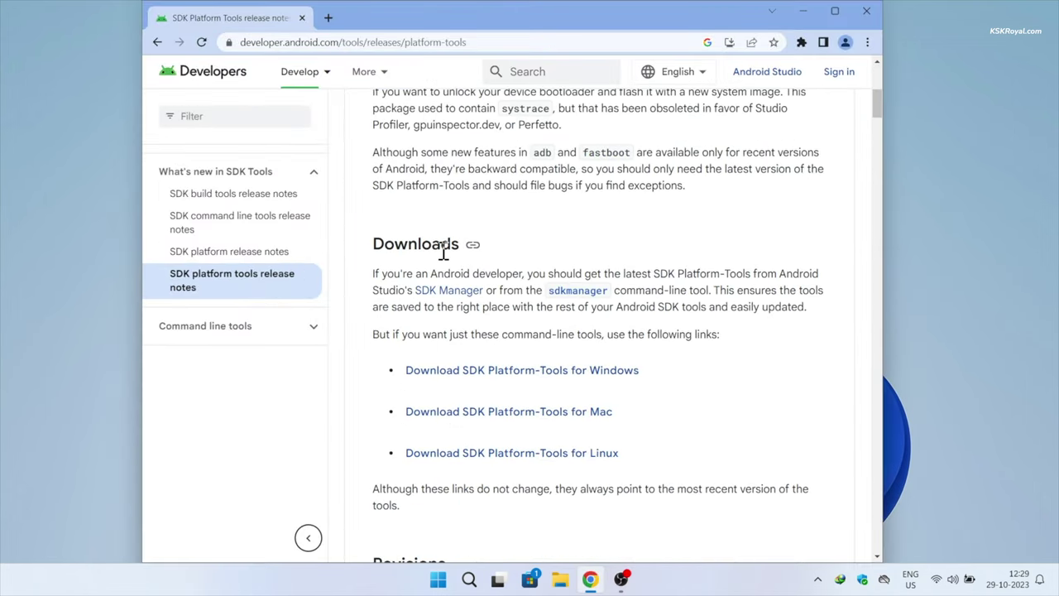
double_click(444, 249)
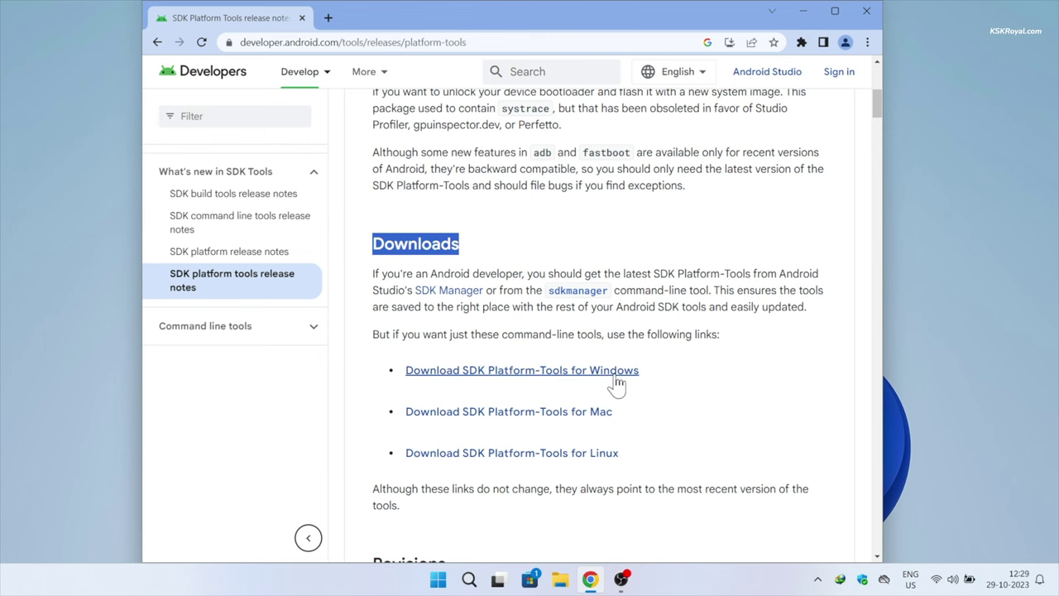
left_click(616, 371)
scroll(616, 380, "down", 4)
left_click_drag(800, 173, 832, 586)
left_click(457, 427)
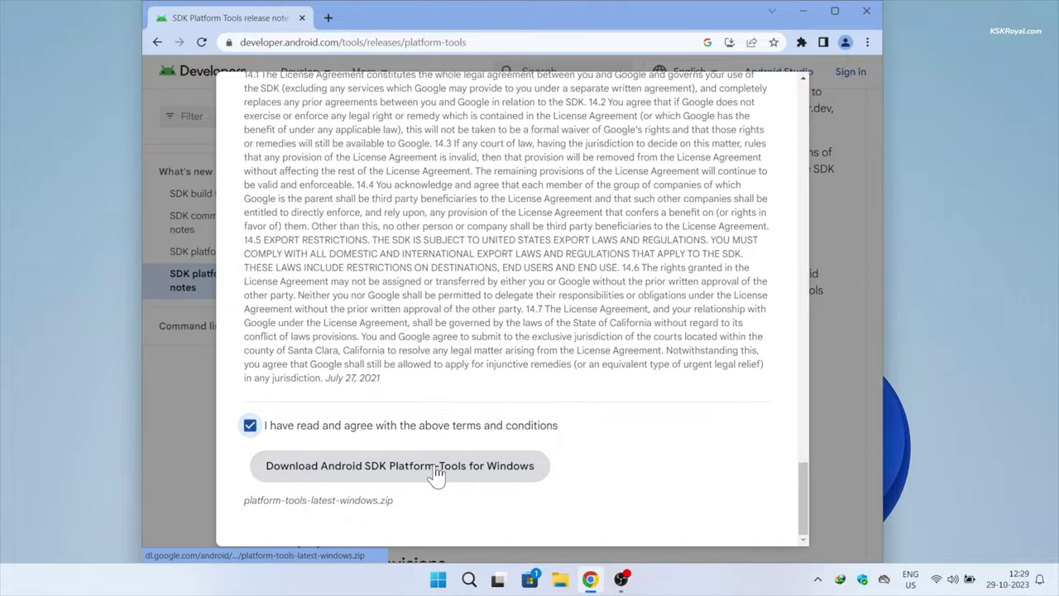
left_click(433, 468)
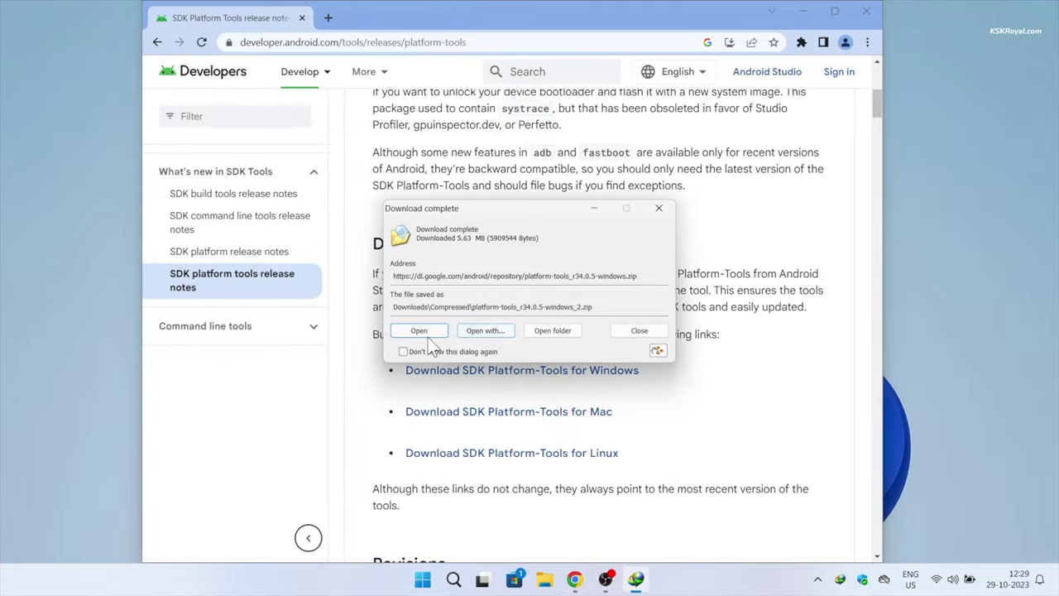
left_click(422, 331)
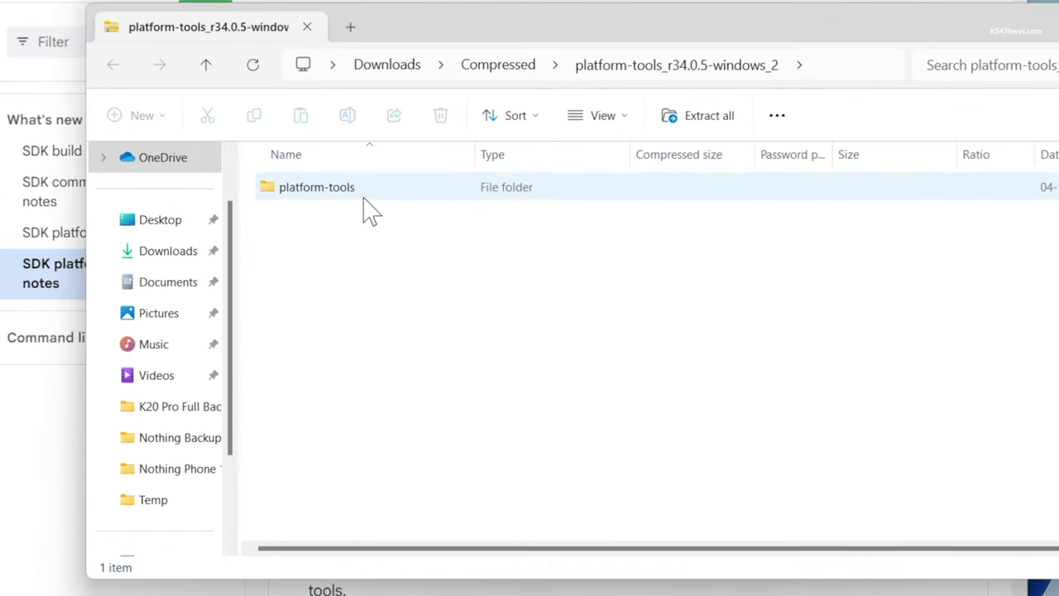
- Extract the platform-tools folder from the zip to Local Disk (C:) and open it
left_click(372, 196)
left_click(725, 122)
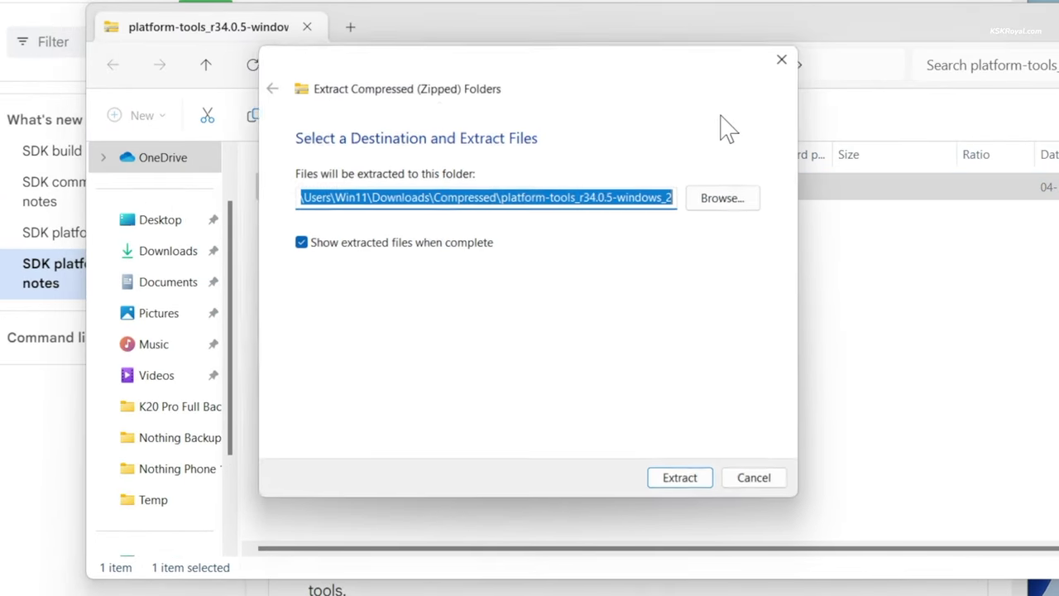
left_click(726, 197)
scroll(370, 355, "down", 3)
left_click(370, 354)
left_click(811, 510)
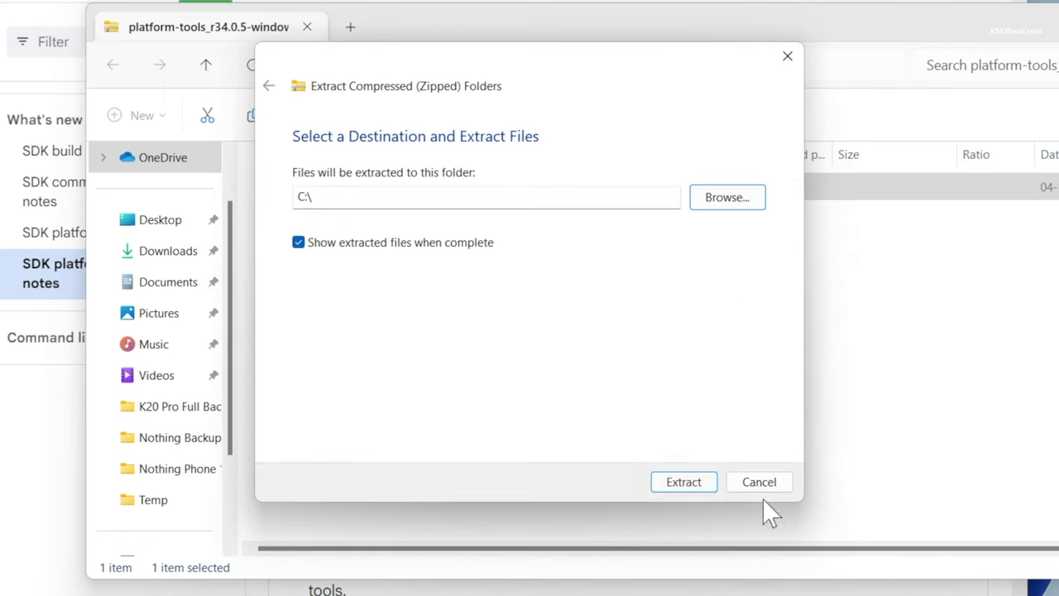
left_click(683, 488)
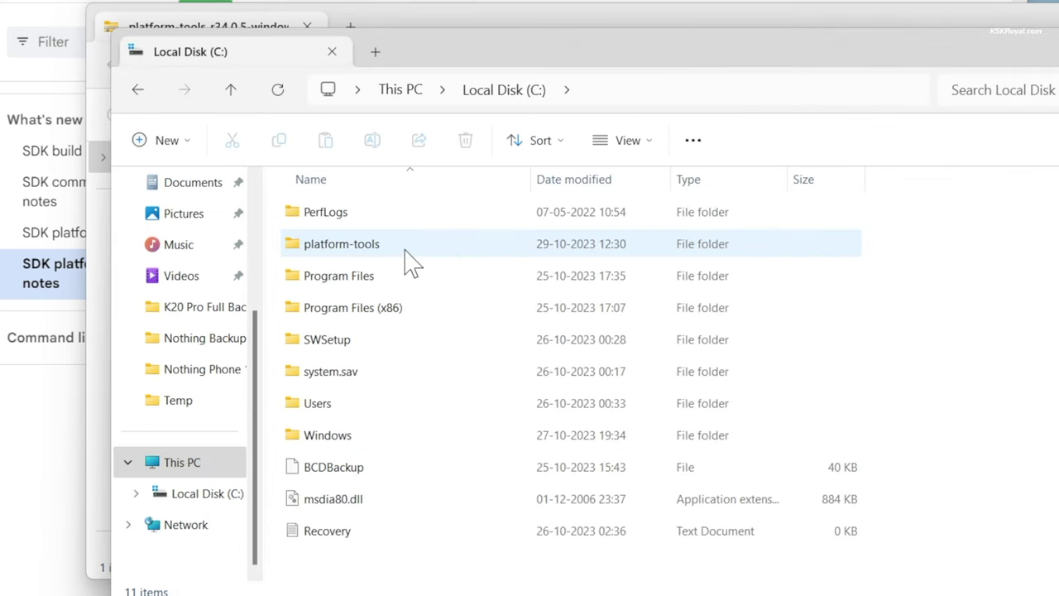
double_click(415, 255)
- Check adb and fastboot are present and copy the path C:\platform-tools
left_click(373, 216)
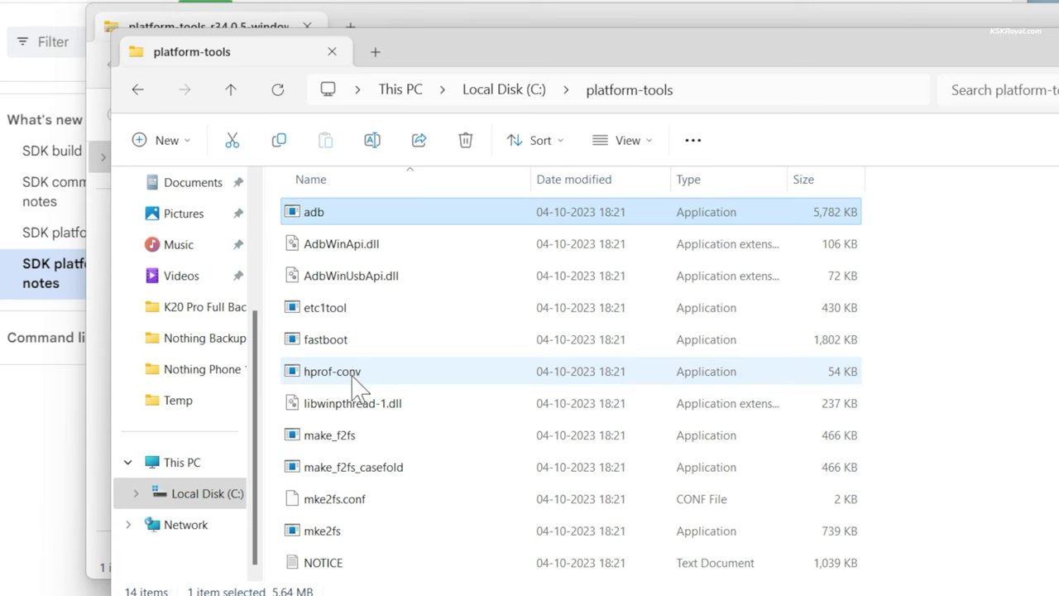
scroll(368, 397, "down", 1)
left_click(394, 283)
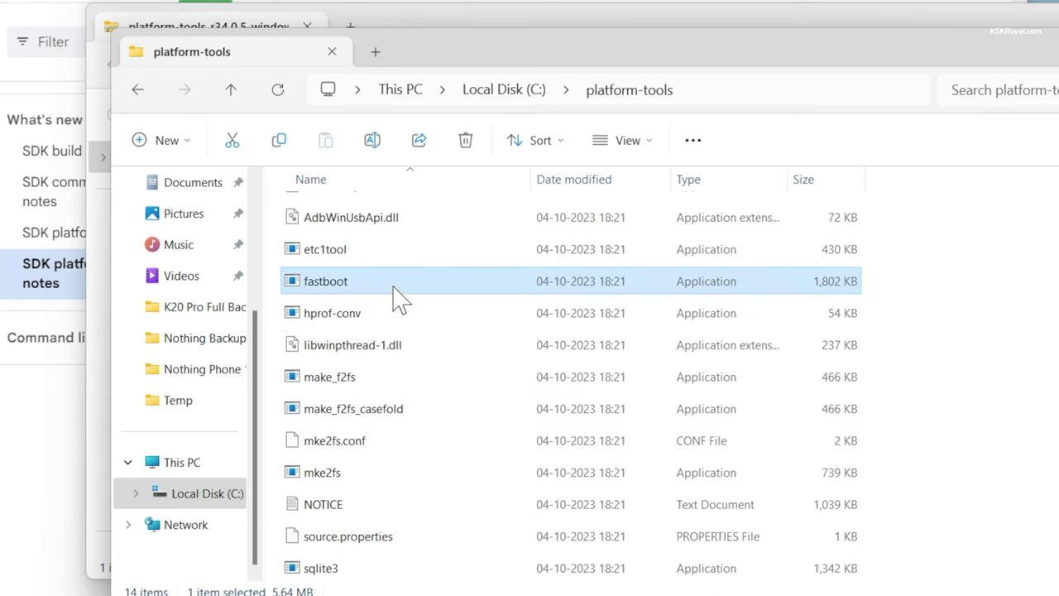
scroll(479, 376, "up", 1)
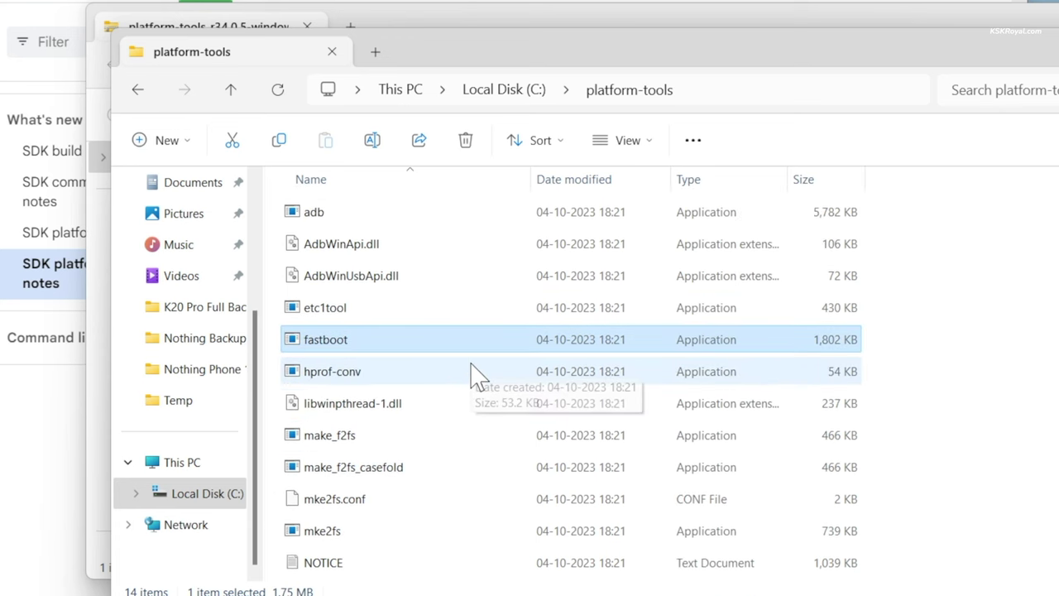
left_click(745, 93)
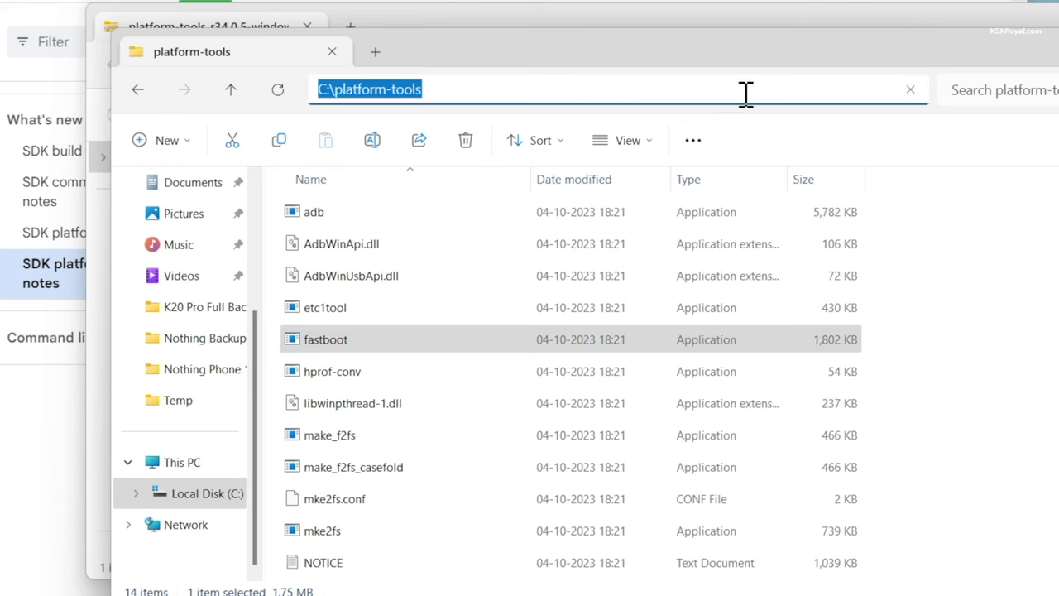
right_click(406, 93)
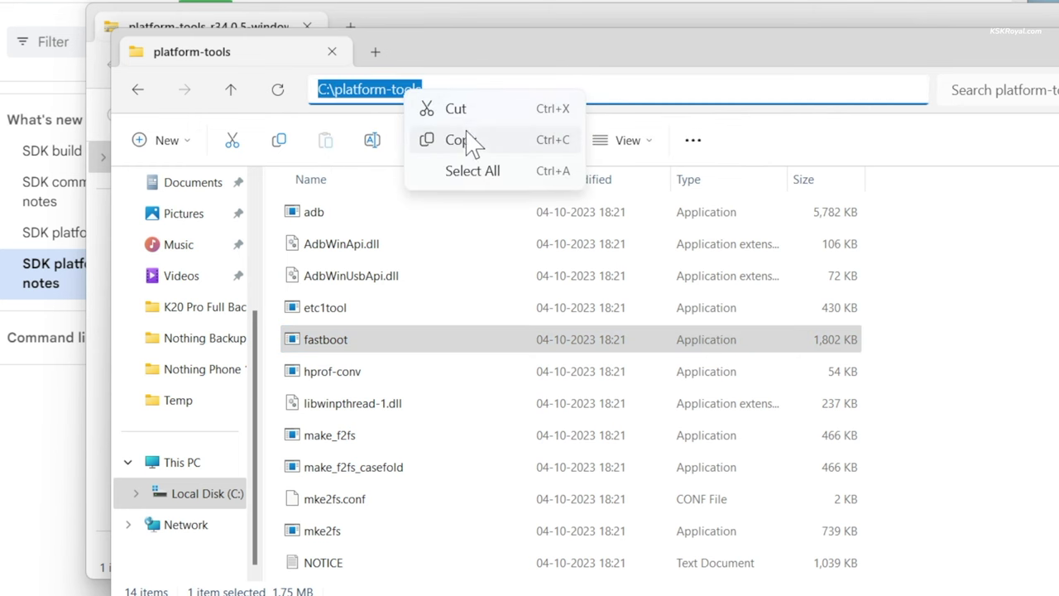
left_click(513, 145)
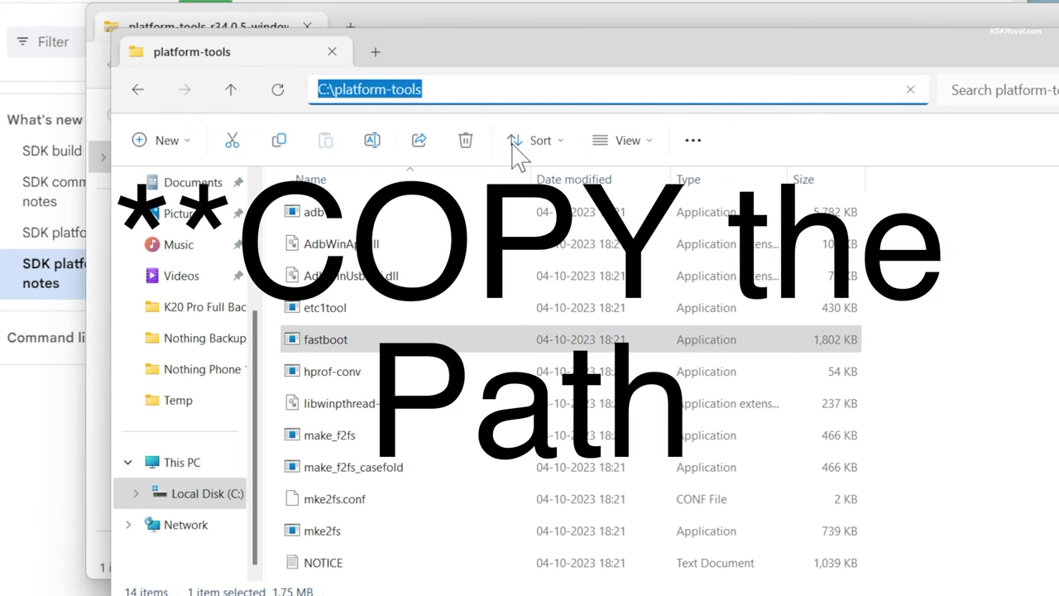
- Search 'env' to open System Properties, then open its Environment Variables
key("super+s")
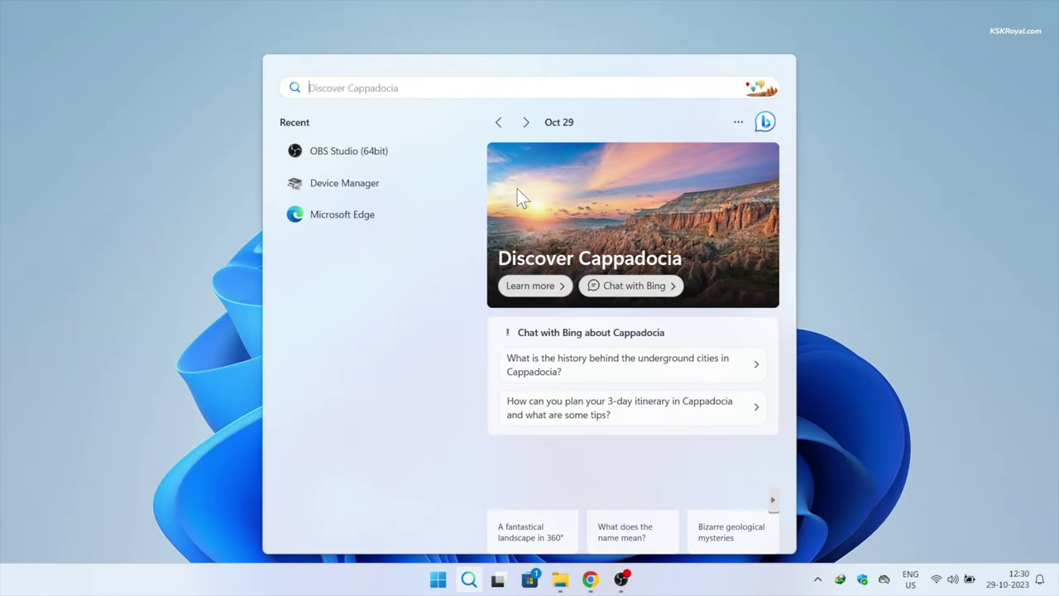
type("env")
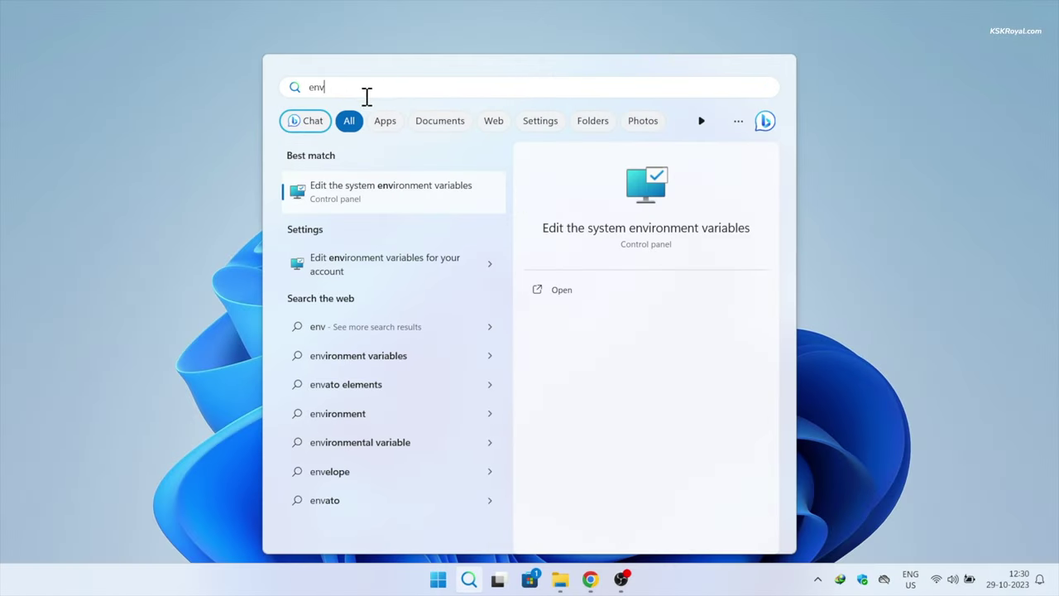
left_click(403, 197)
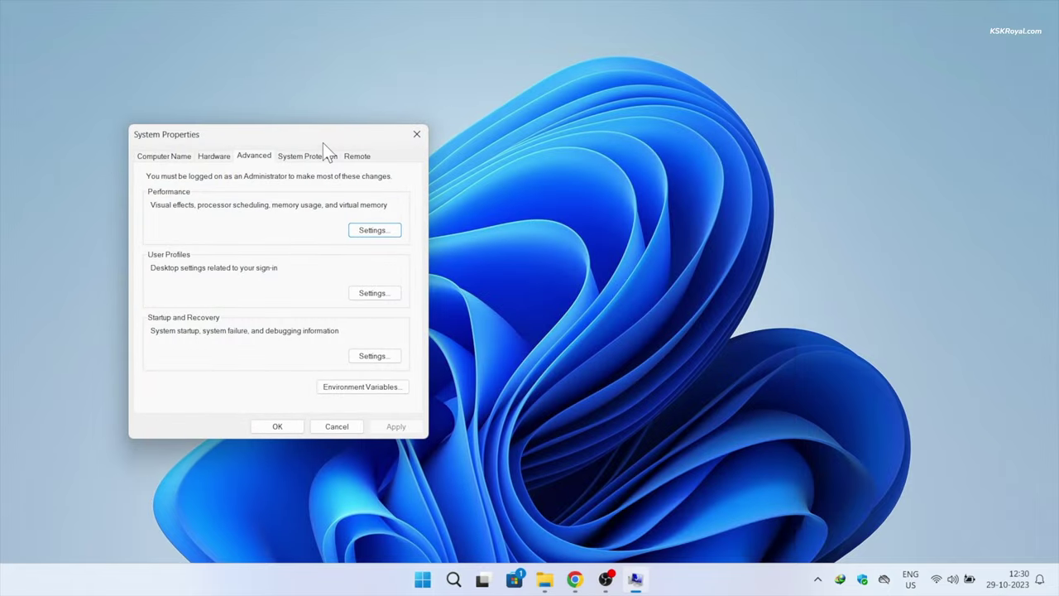
left_click_drag(323, 143, 591, 111)
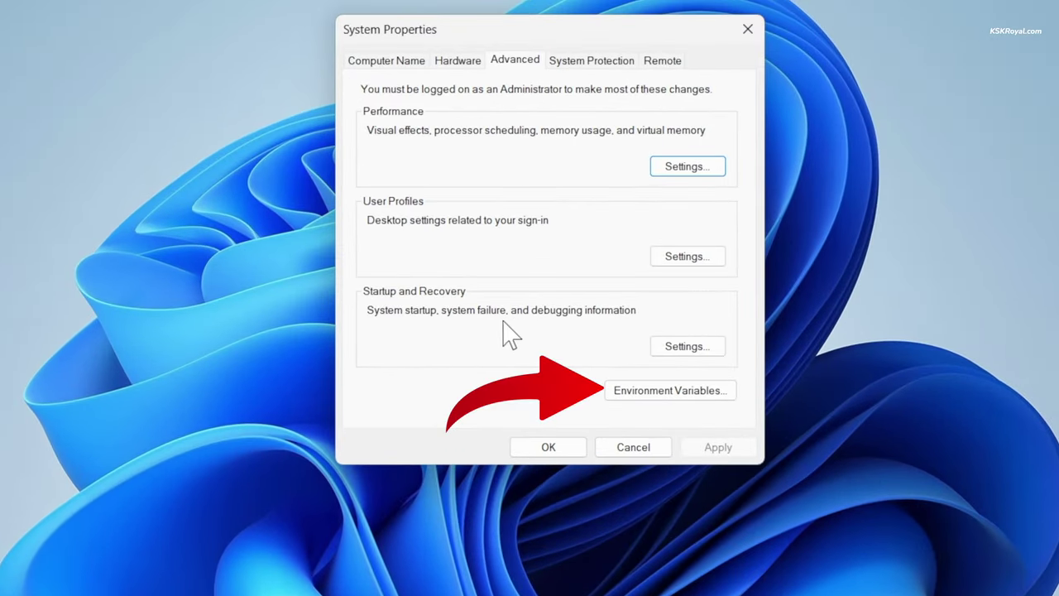
left_click(686, 386)
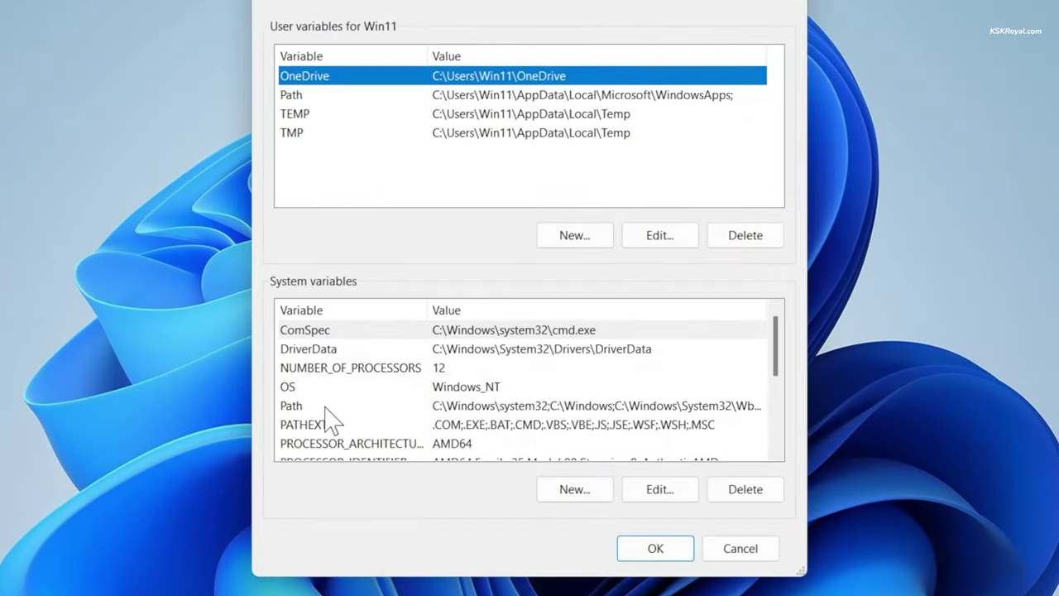
- Add C:\platform-tools as a new system Path entry and save
left_click(399, 405)
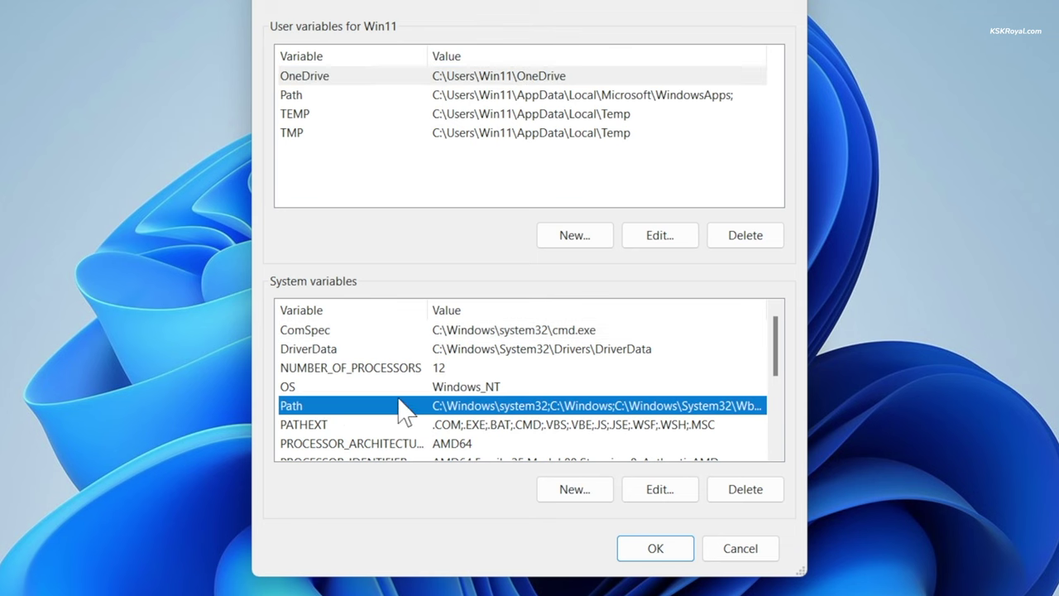
left_click(661, 497)
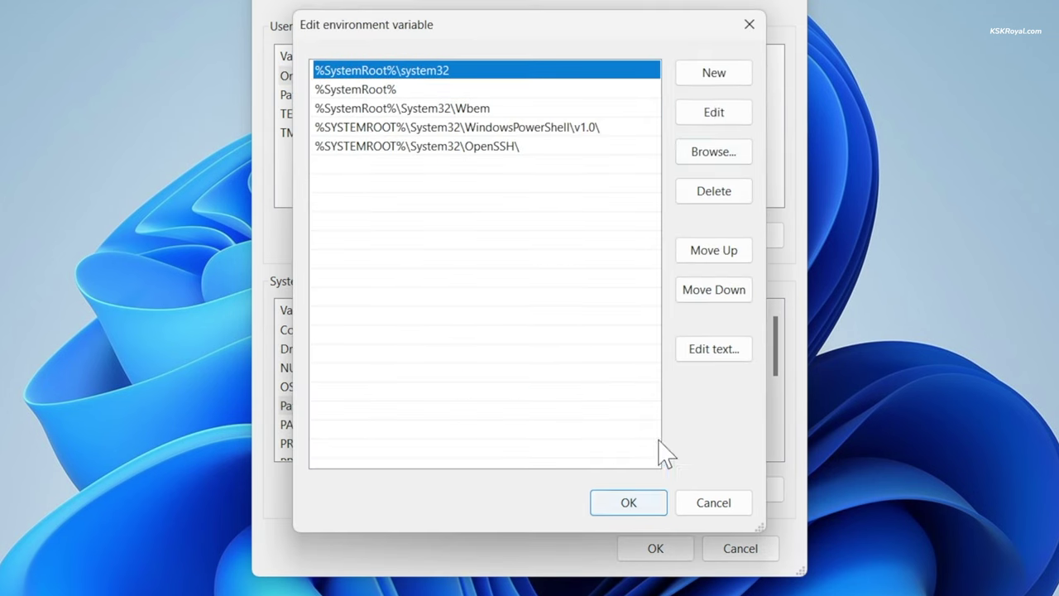
left_click(720, 79)
key("ctrl+v")
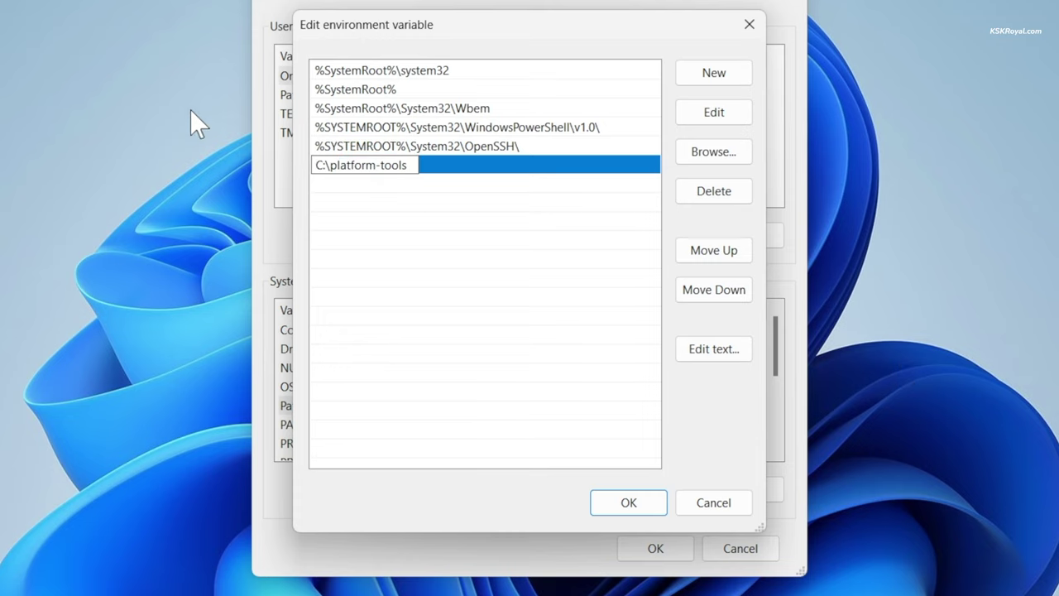
left_click(597, 504)
left_click(658, 549)
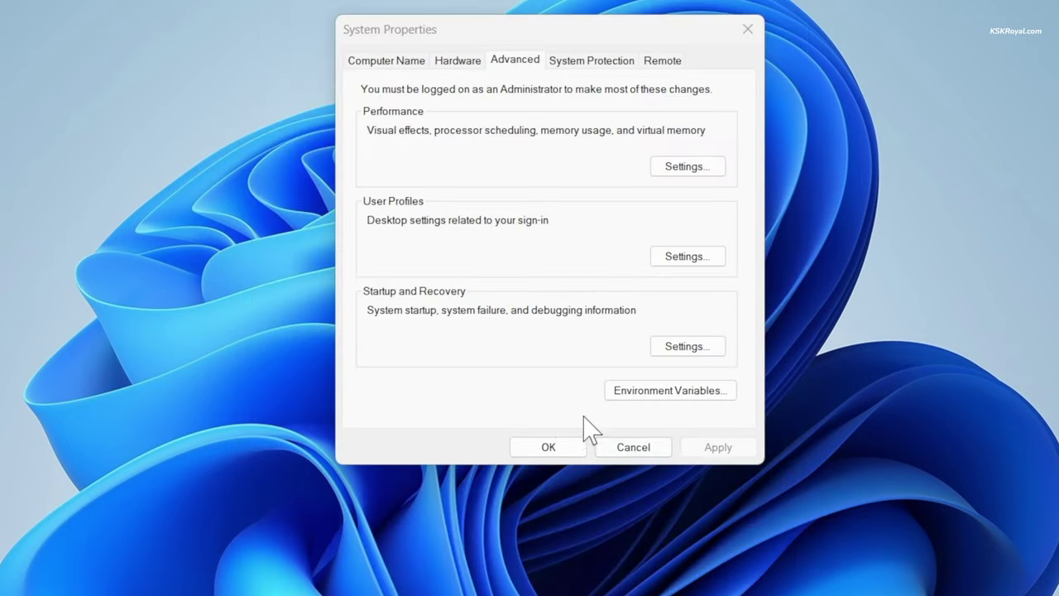
- Run the adb and fastboot version checks, confirming both report 34.0.5
type("-")
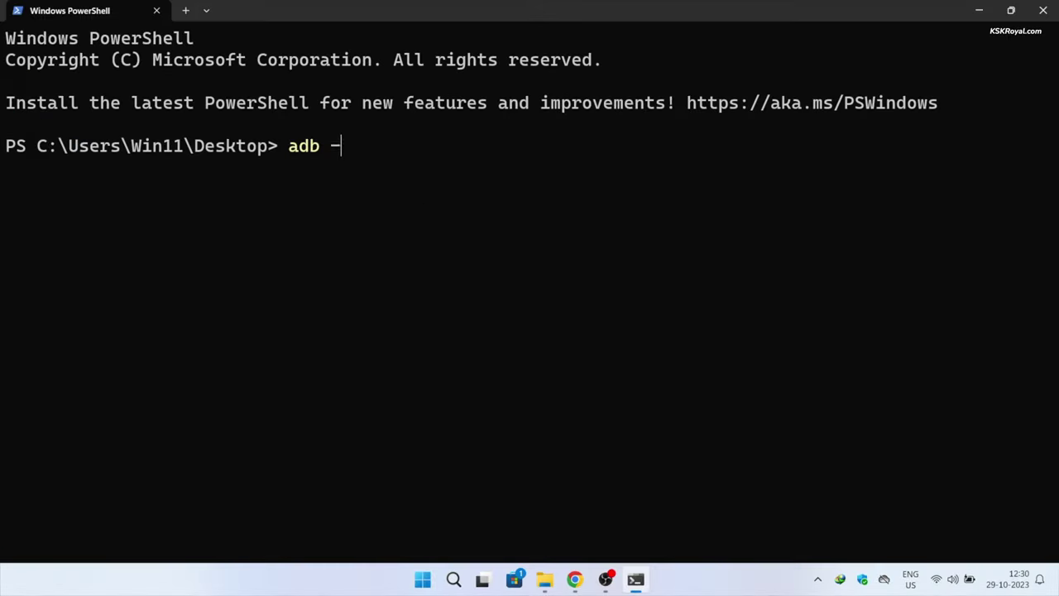
type("n")
key("Return")
type("fastboot --versio")
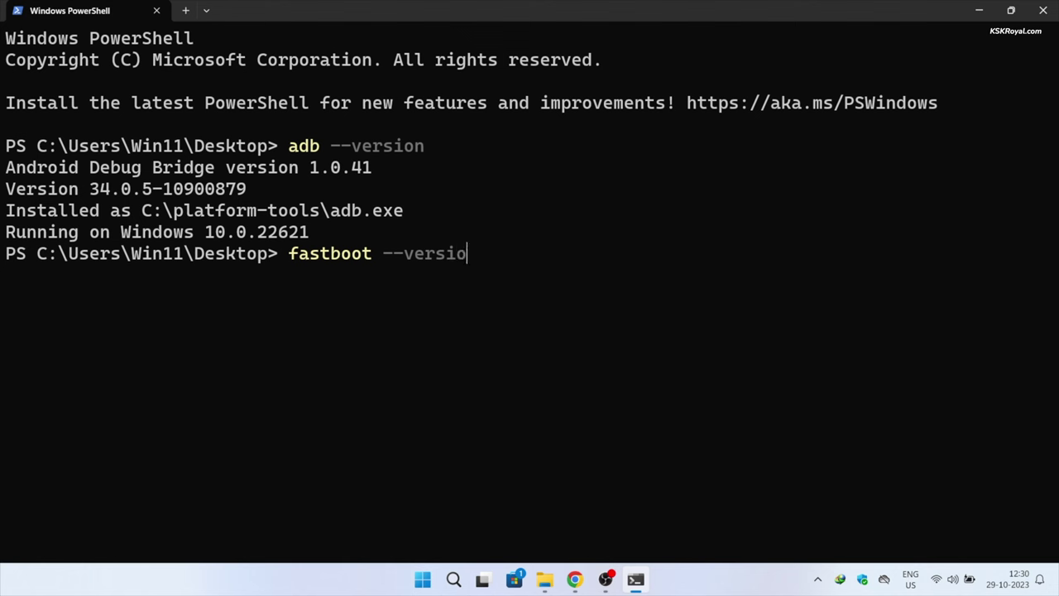
type("n")
key("Return")
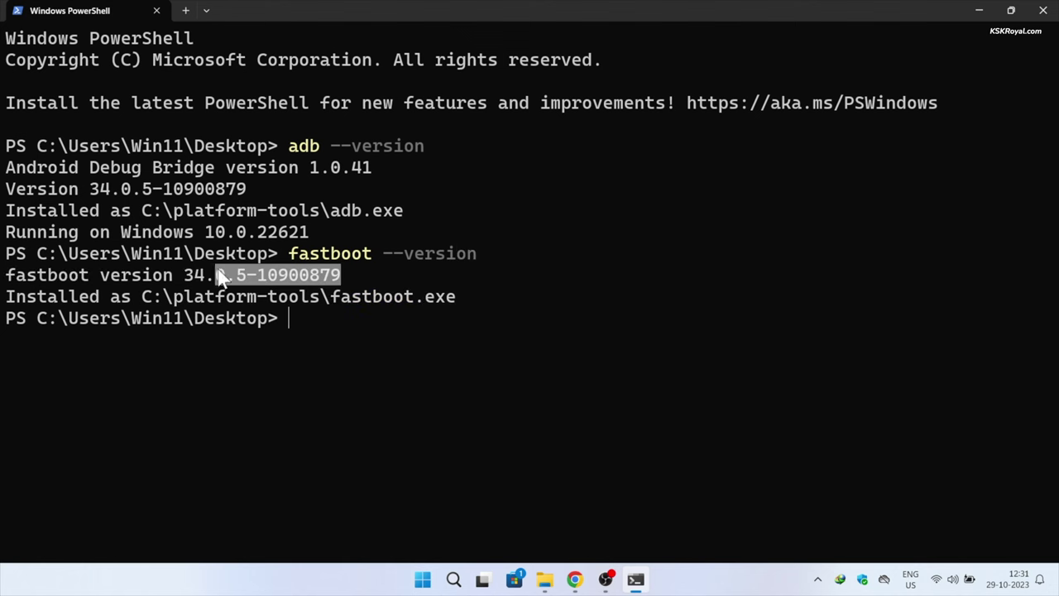
mouse_move(195, 277)
left_mouse_down()
mouse_move(7, 267)
mouse_move(4, 282)
left_mouse_up()
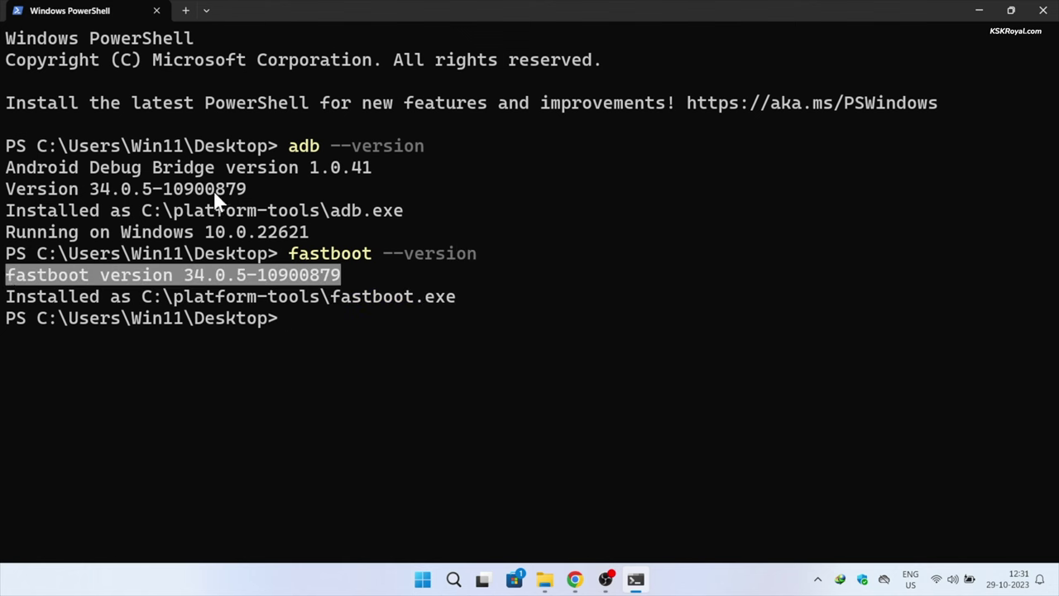
left_click_drag(254, 192, 27, 192)
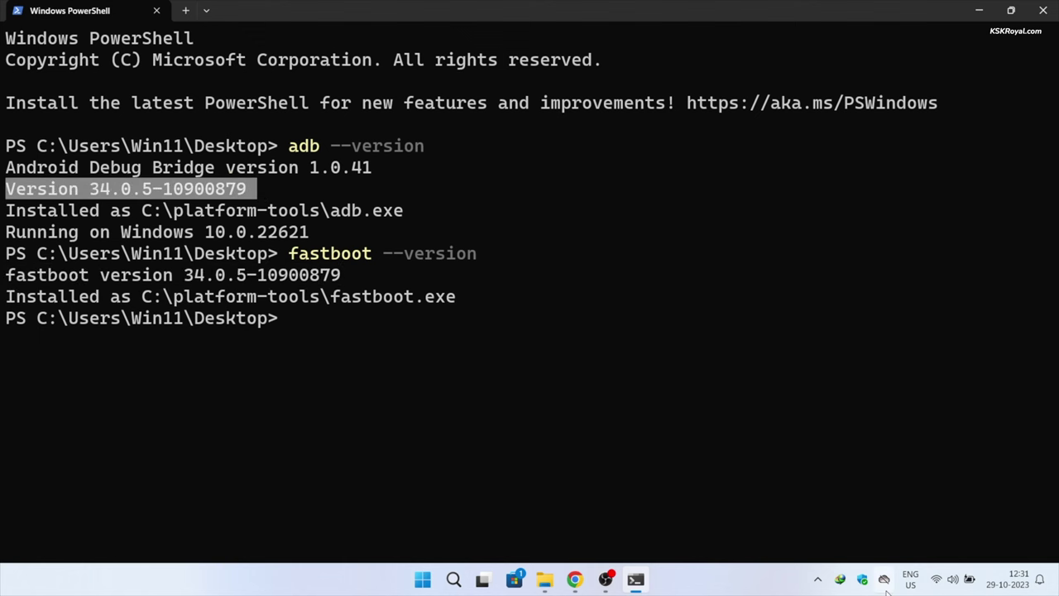
- Clear the terminal and return to the Google USB Driver page in Chrome
key("ctrl+l")
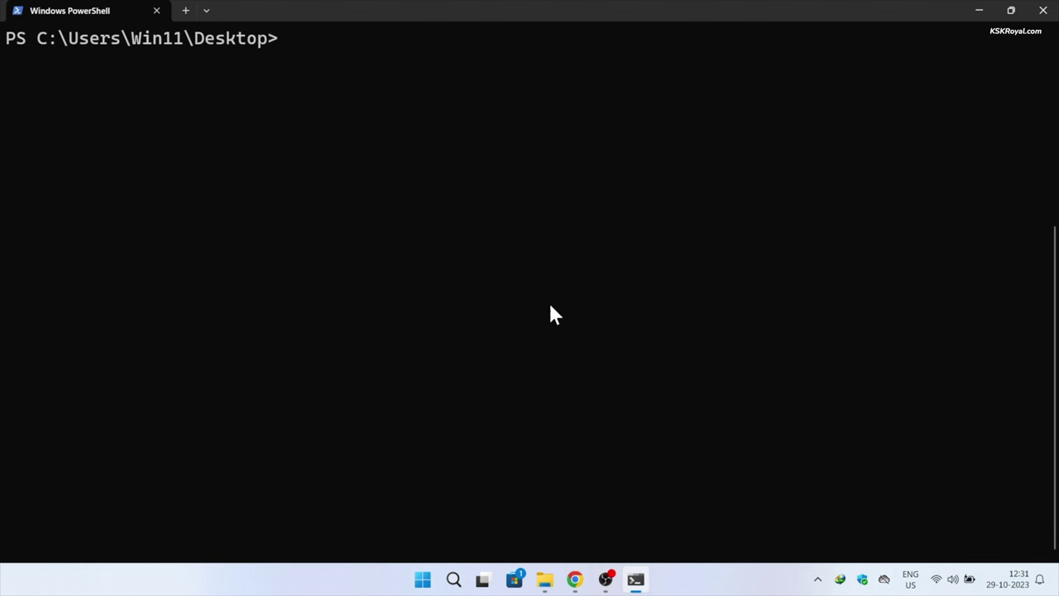
key("alt+Tab")
double_click(488, 298)
scroll(499, 326, "down", 1)
- Download the Google USB Driver ZIP, accepting the terms and the duplicate-file prompt, and open it
left_click(487, 442)
left_click_drag(802, 91, 802, 530)
left_click(452, 426)
left_click(431, 470)
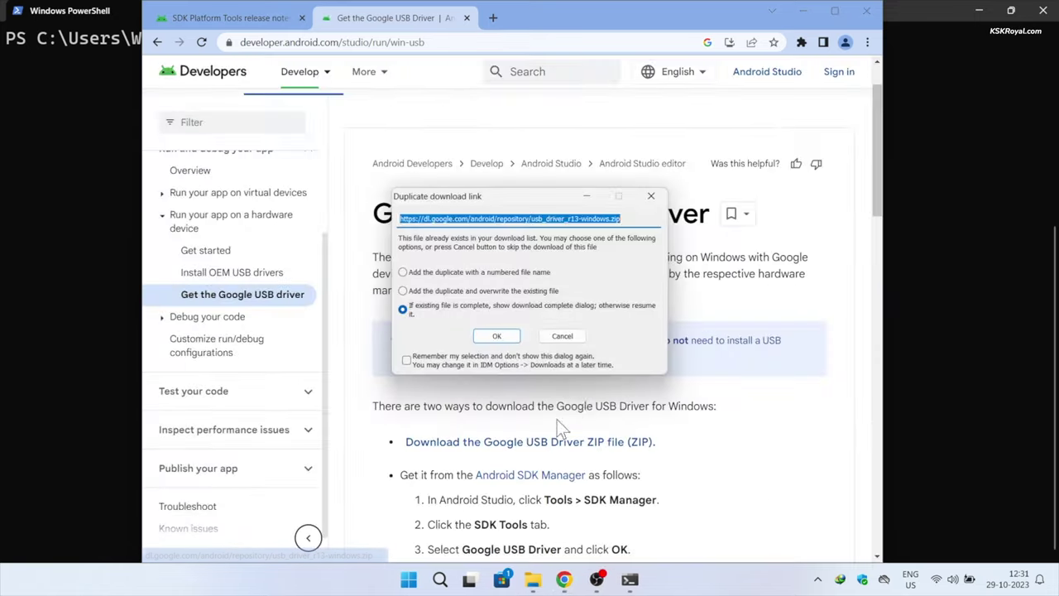
left_click(509, 337)
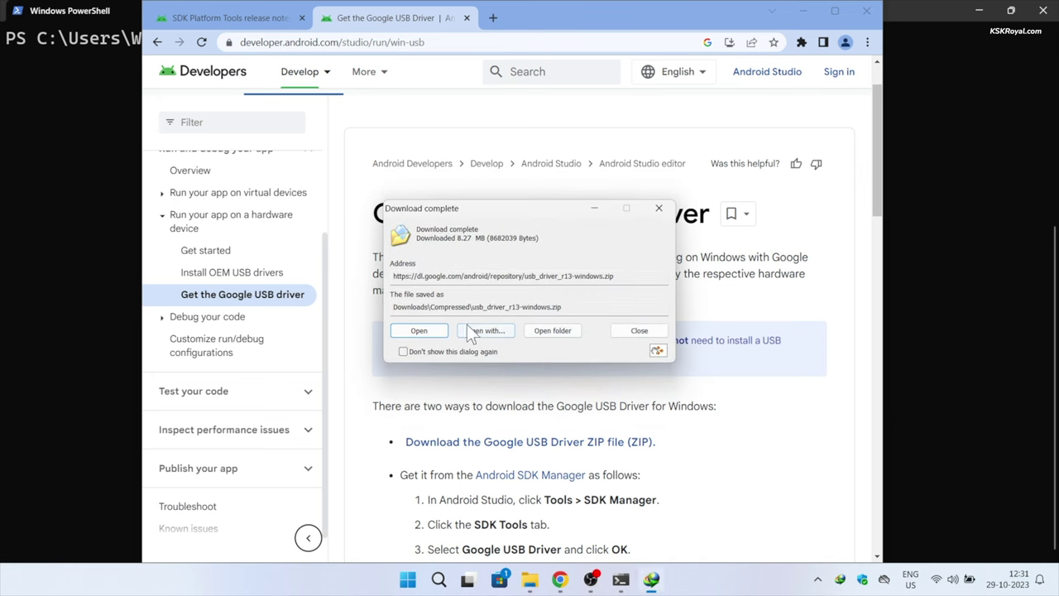
left_click(416, 329)
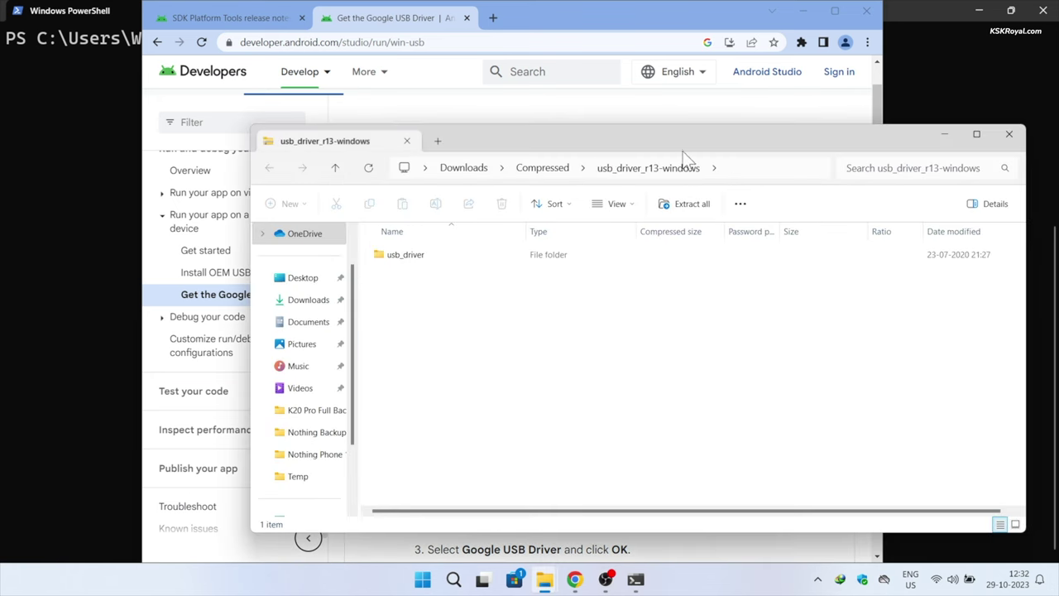
- Extract the driver archive into Documents and open the usb_driver folder's six files
left_click_drag(652, 132, 541, 122)
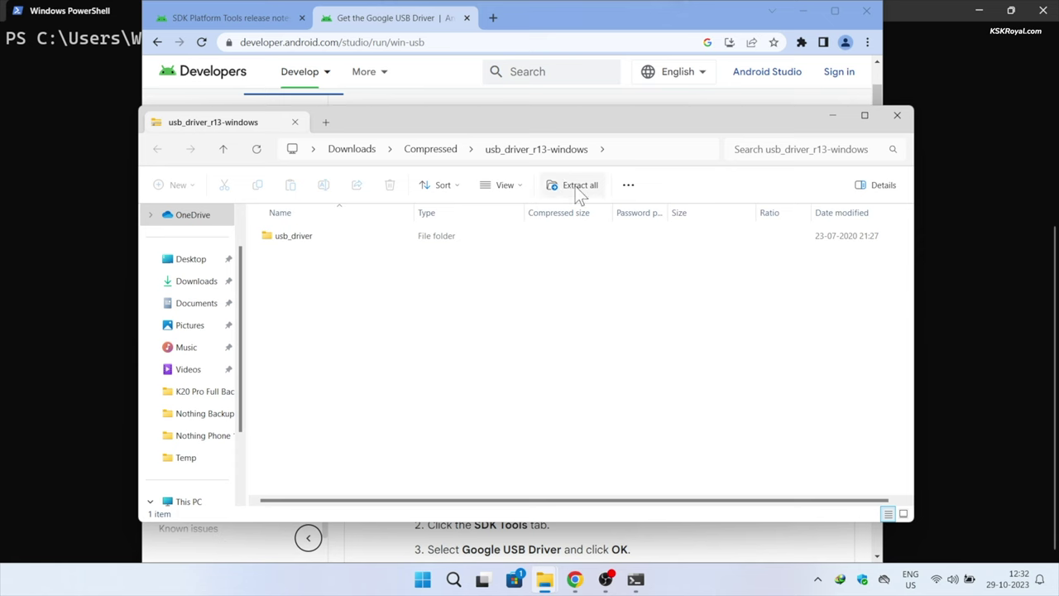
left_click(579, 185)
left_click(675, 232)
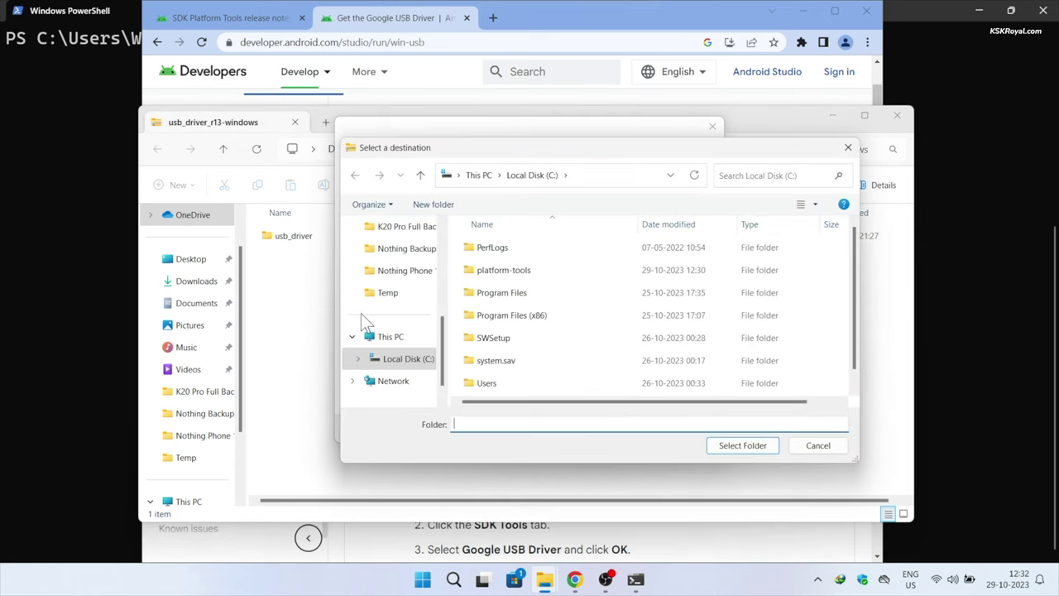
scroll(363, 306, "up", 5)
left_click(398, 341)
left_click(754, 445)
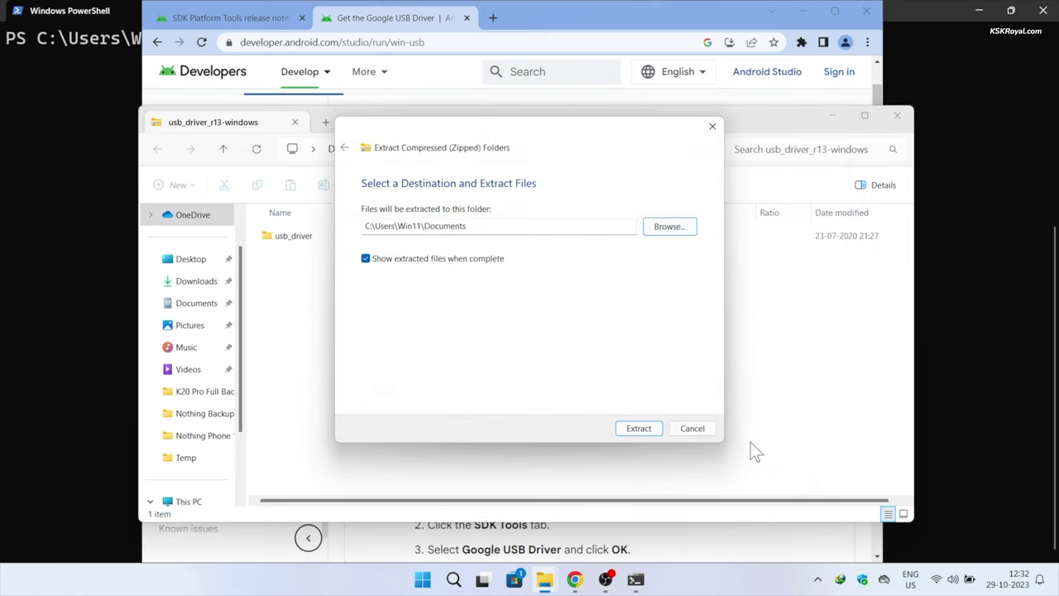
left_click(637, 426)
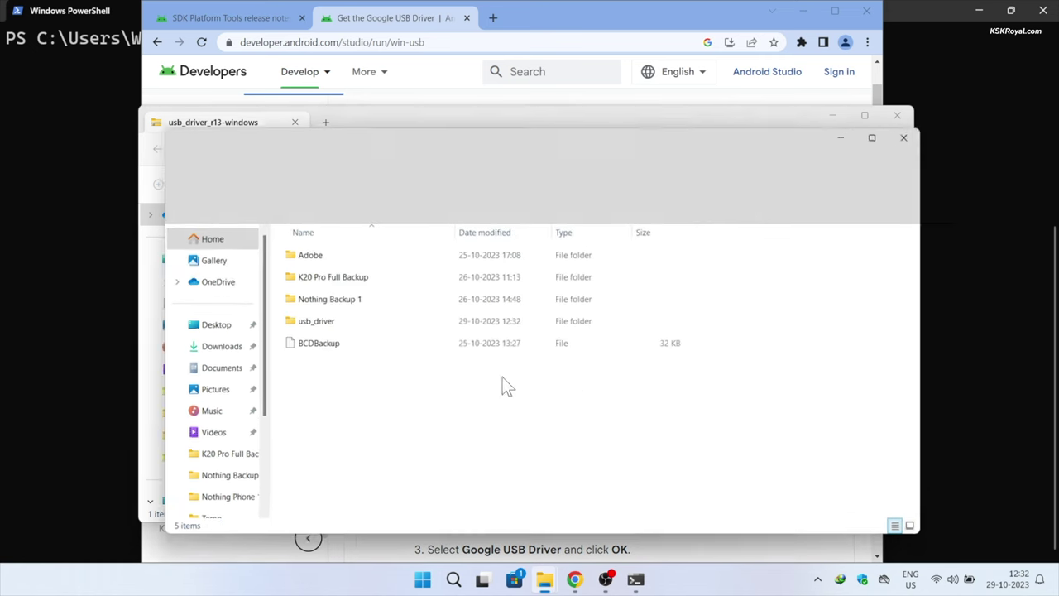
double_click(371, 324)
left_click_drag(563, 489, 320, 250)
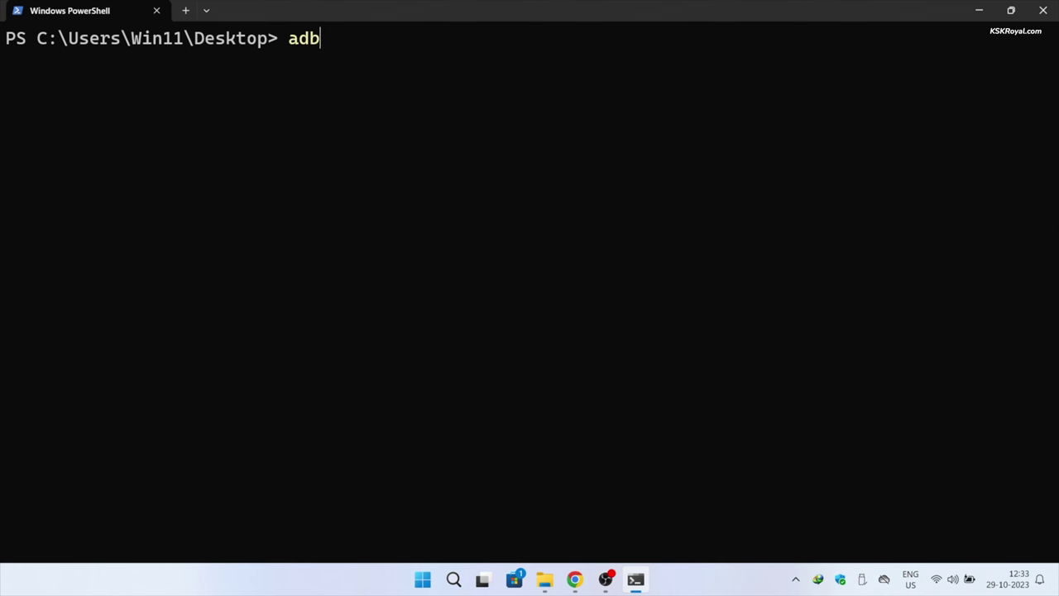
- List the phone with adb devices and reboot it into the bootloader
key("Return")
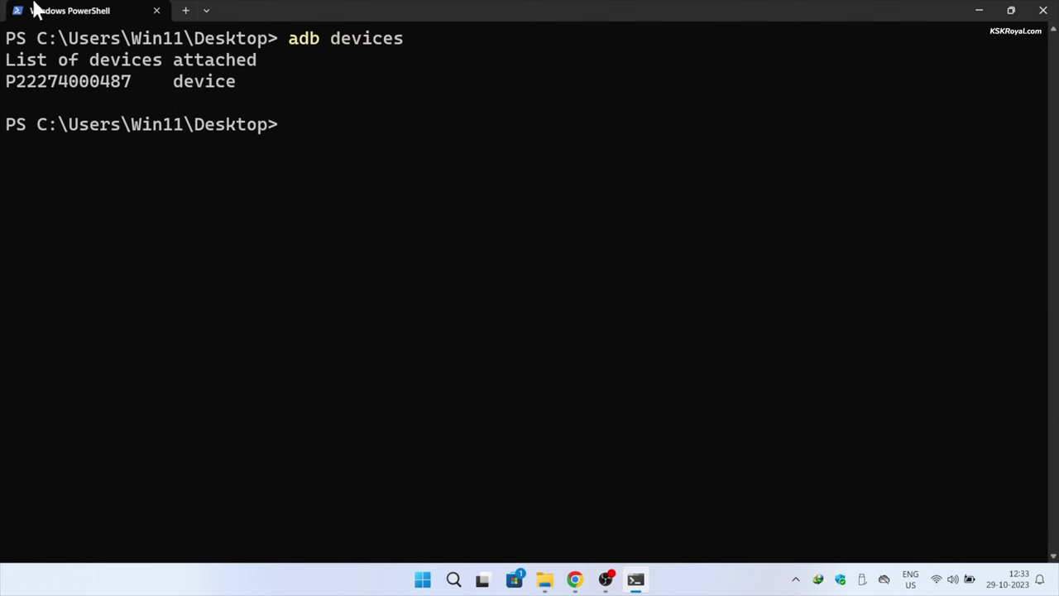
double_click(54, 81)
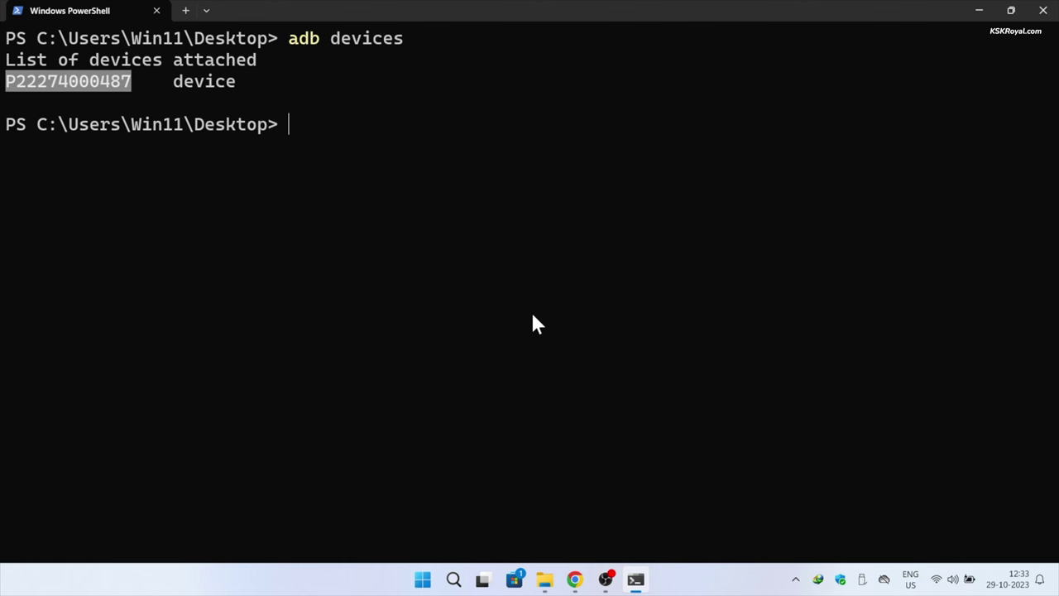
type("adb")
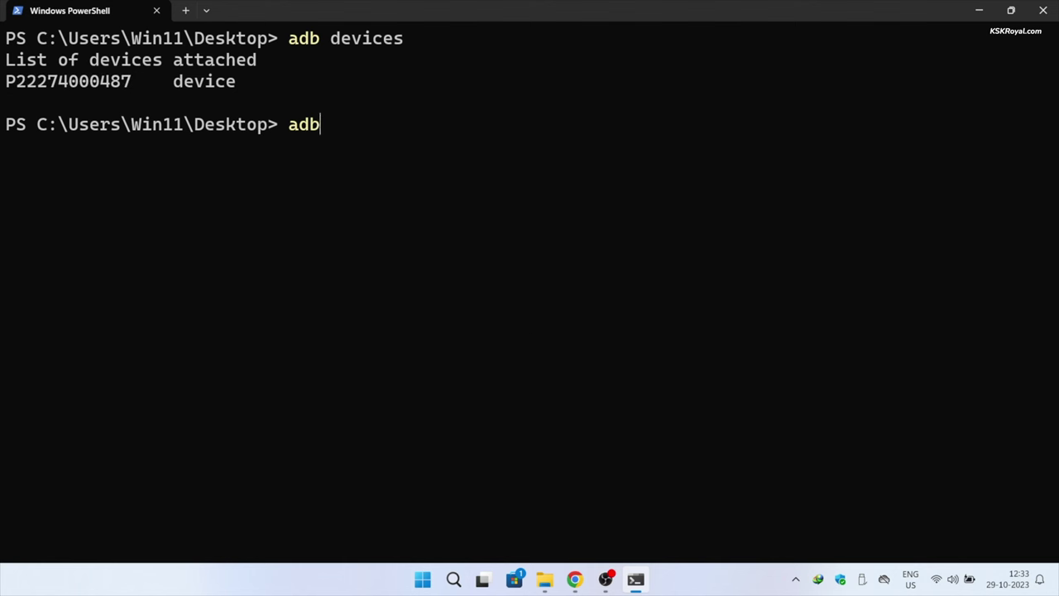
type(" reboot boot")
type("loader")
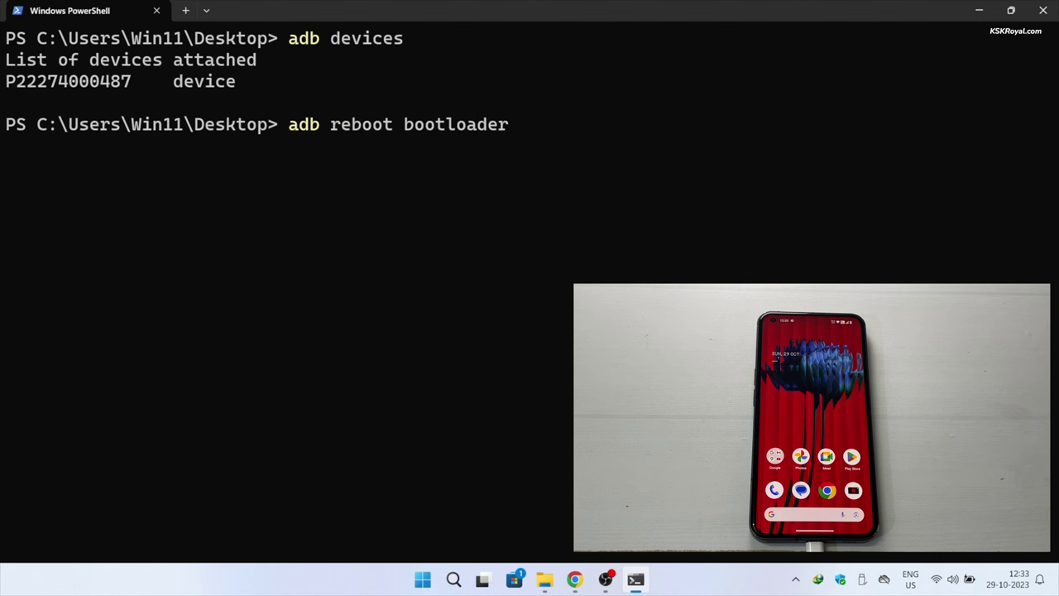
key("Return")
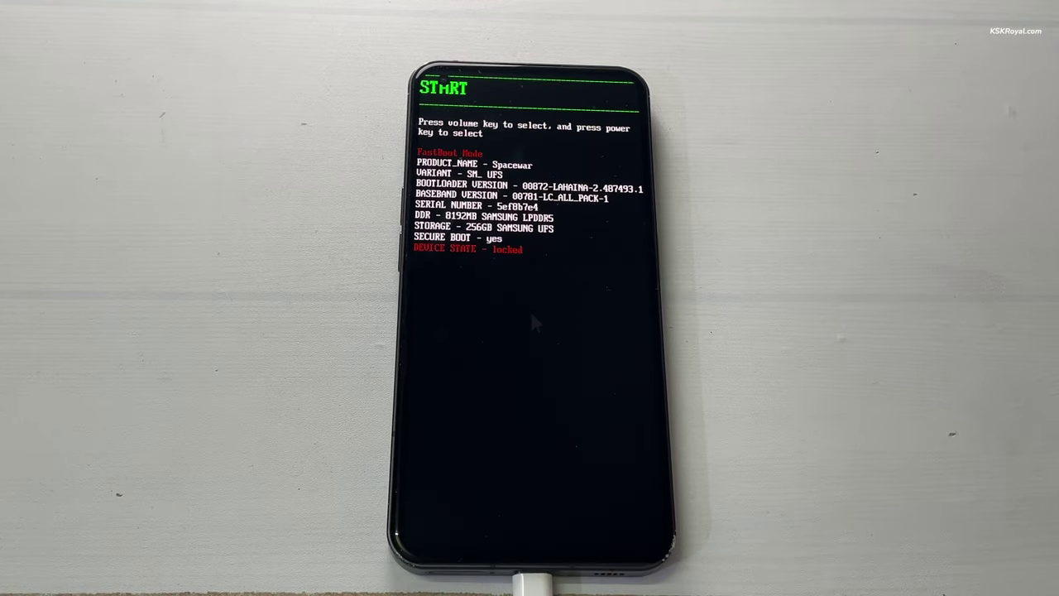
- Check fastboot devices, then search Windows for Device Manager
type("fastboot devices")
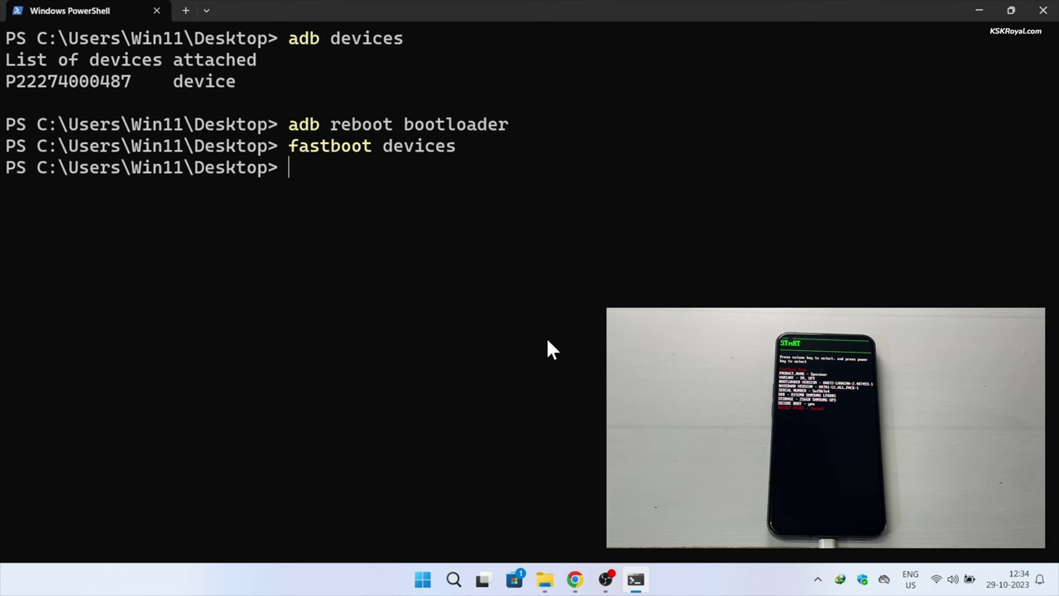
key("super+s")
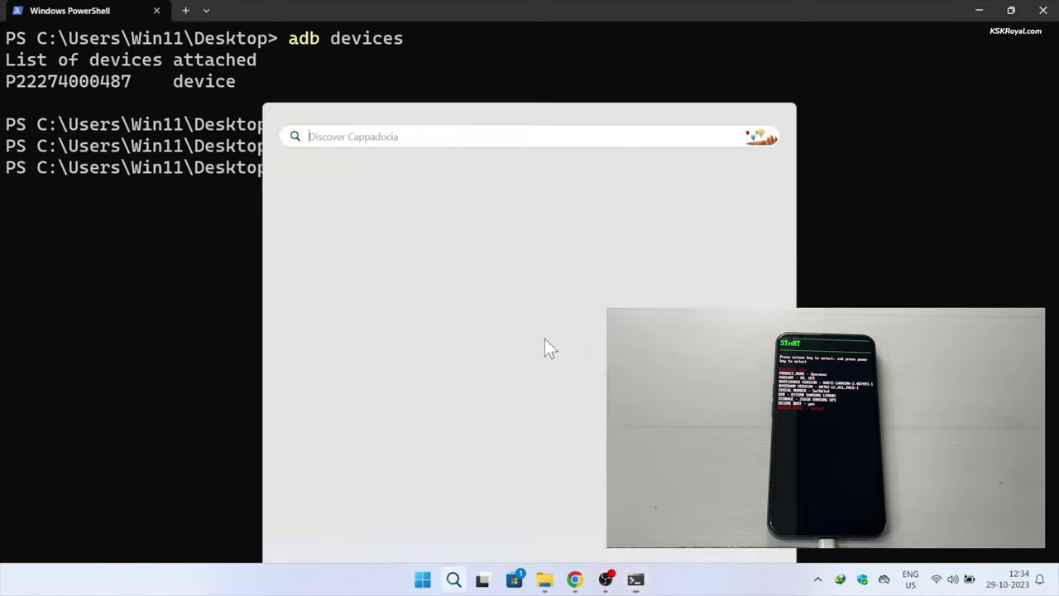
type("device manager")
- In Device Manager, start a driver update for the unrecognised Android device under Other devices
left_click(395, 205)
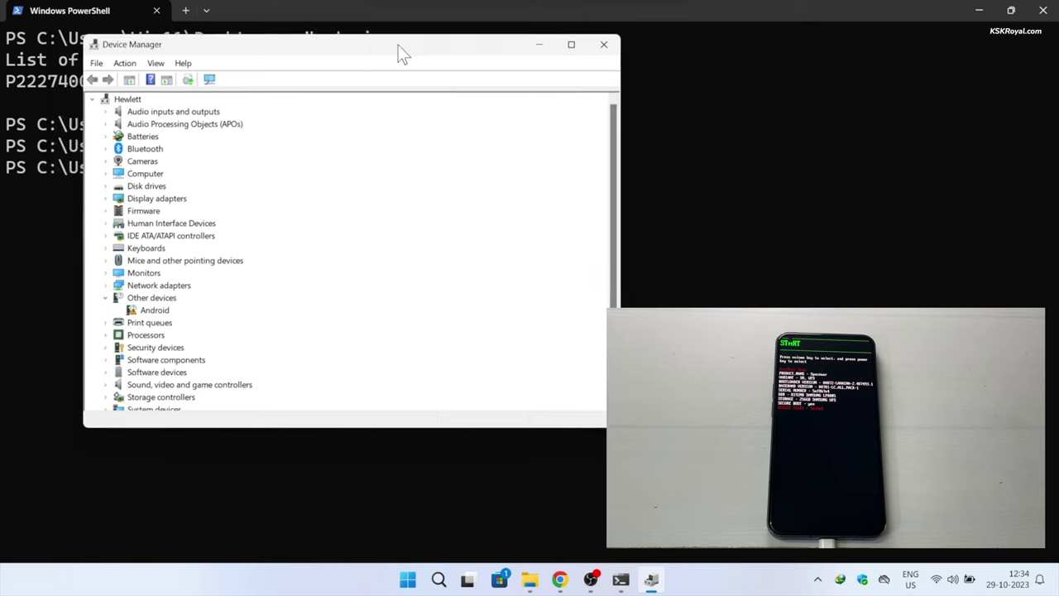
left_click(157, 361)
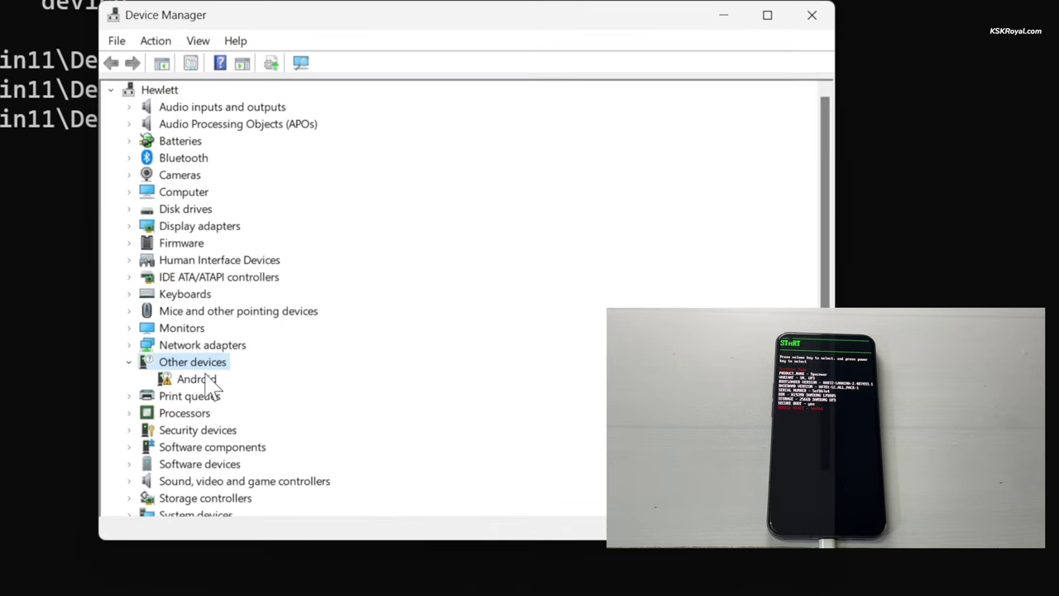
left_click(206, 379)
right_click(211, 386)
left_click(277, 395)
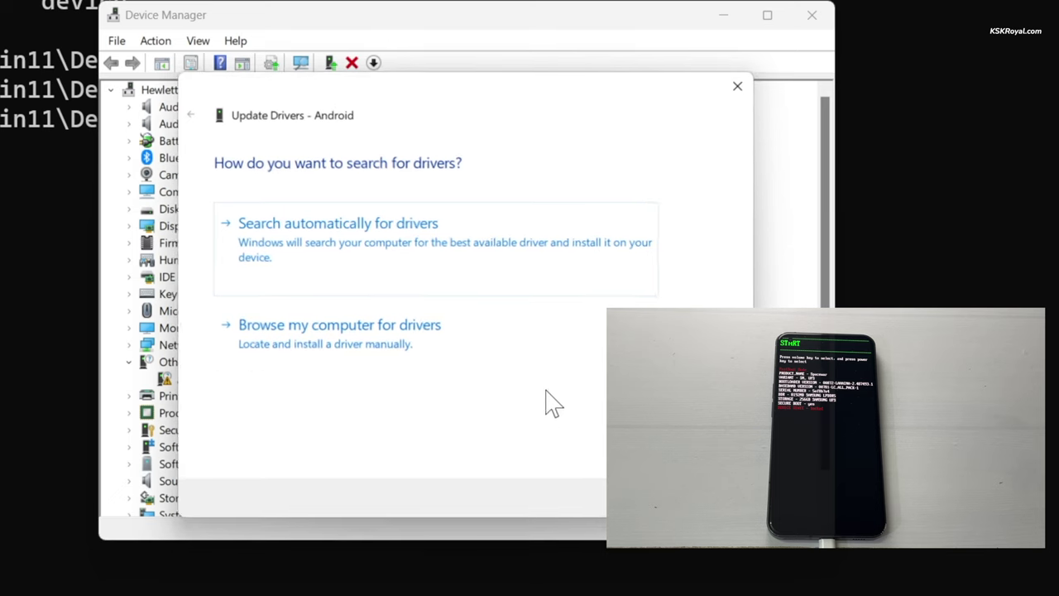
- Supply android_winusb.inf from the usb_driver folder via Have Disk
left_click(380, 348)
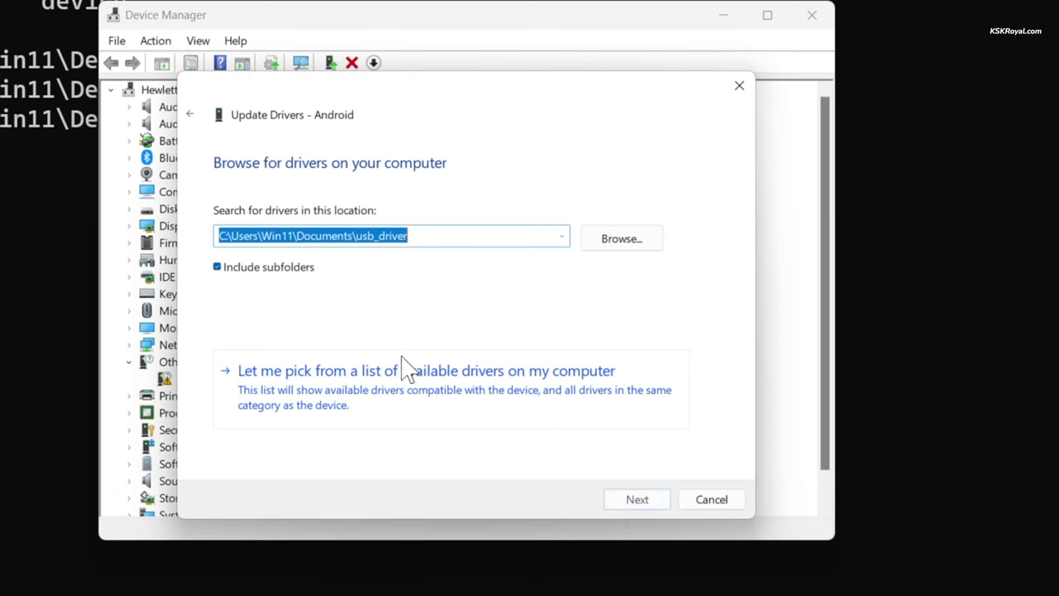
left_click(546, 405)
left_click(636, 500)
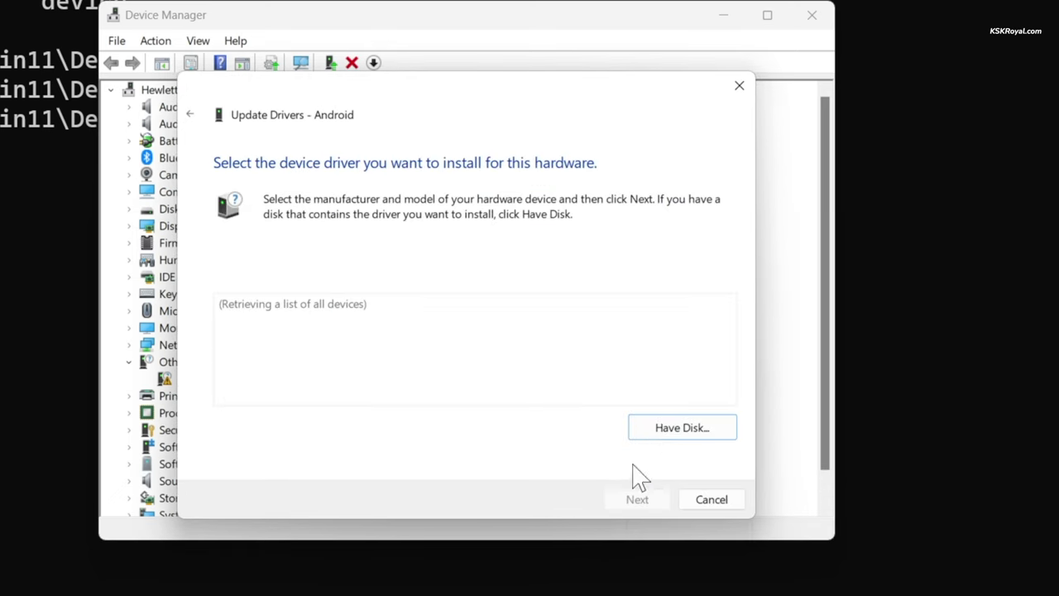
left_click(663, 430)
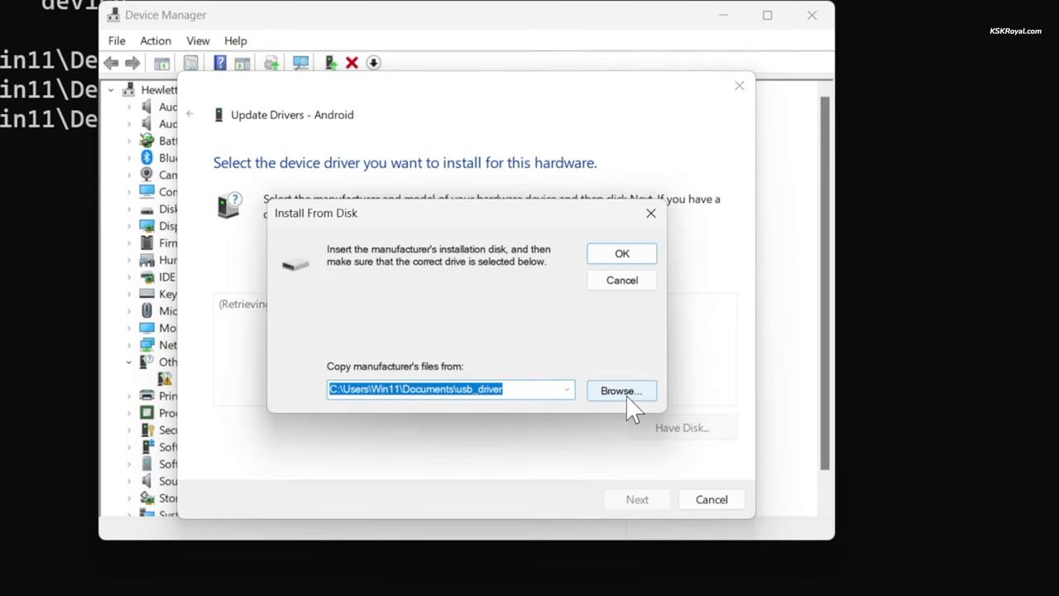
left_click(626, 395)
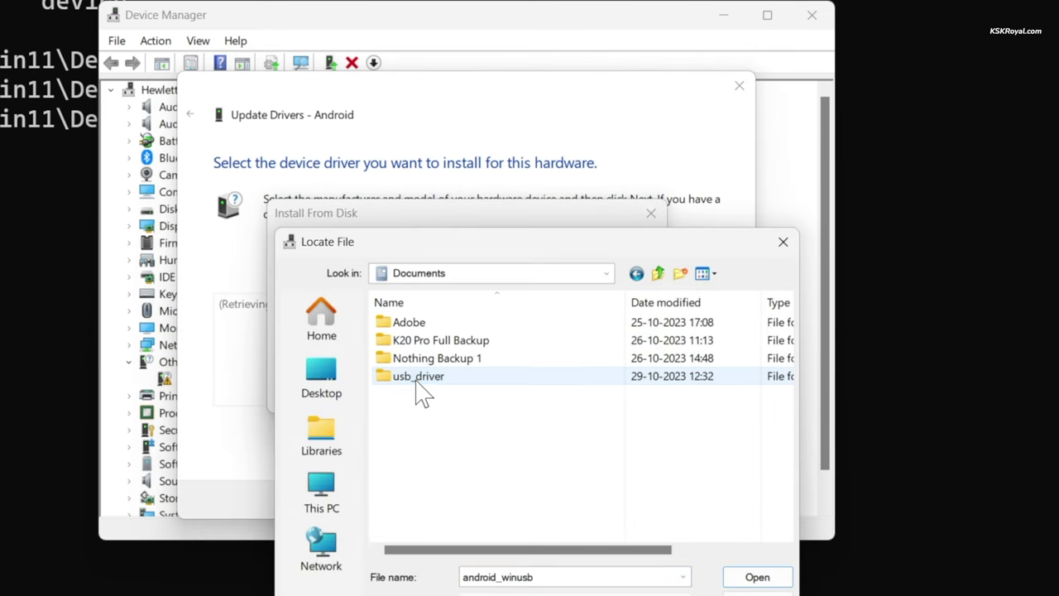
double_click(414, 376)
left_click(435, 360)
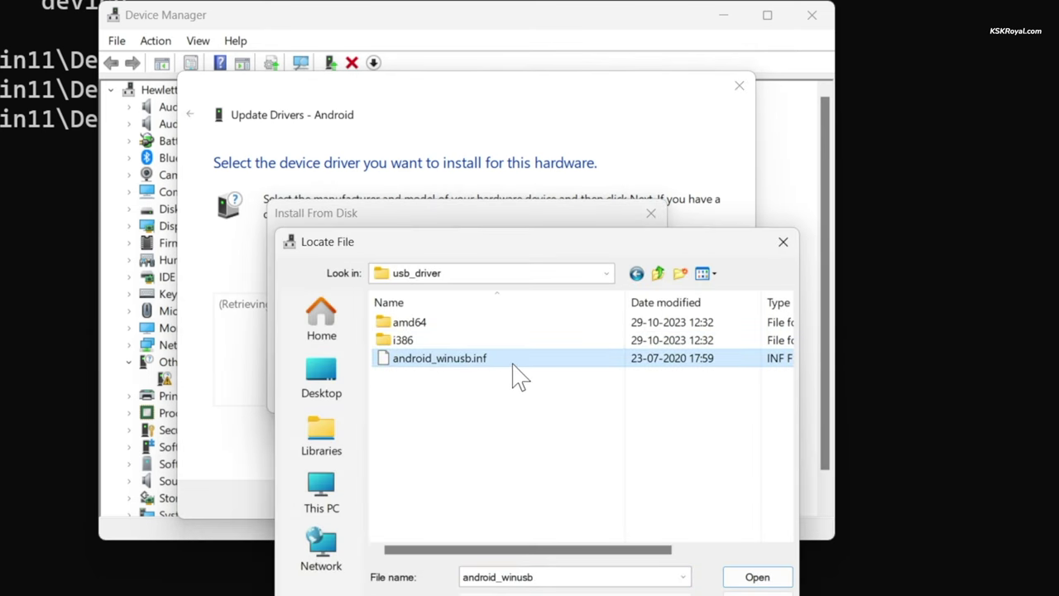
left_click(760, 578)
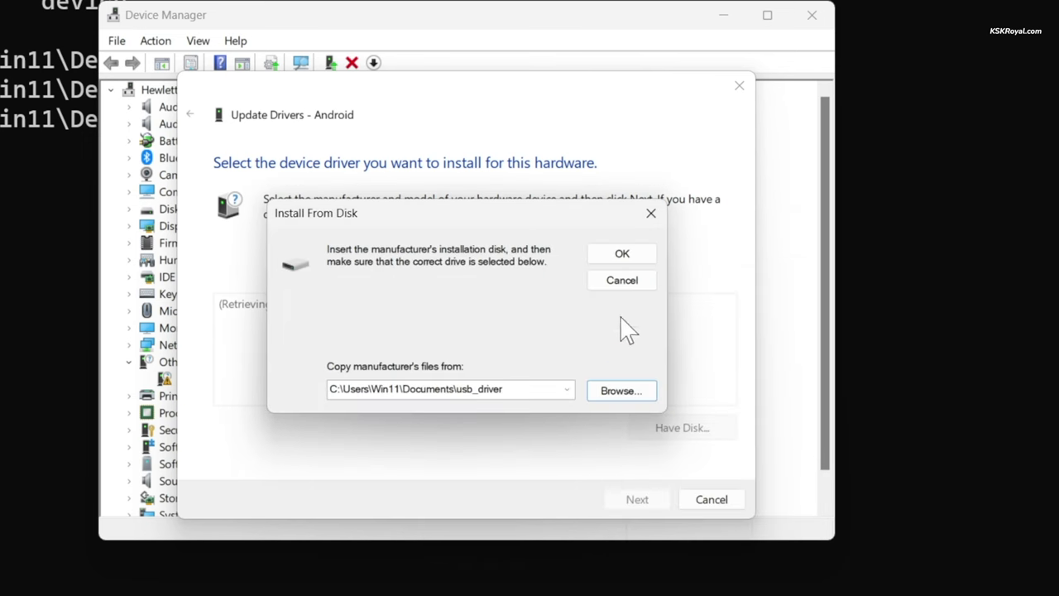
- Install the Android ADB Interface driver, accepting the unverified-driver warning
left_click(623, 254)
left_click(637, 498)
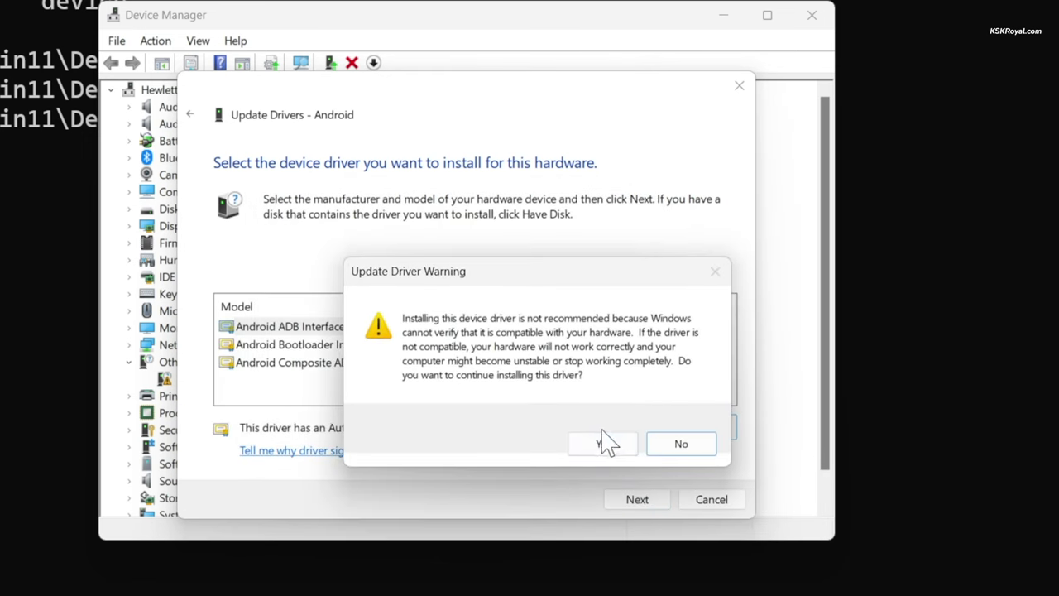
left_click(603, 447)
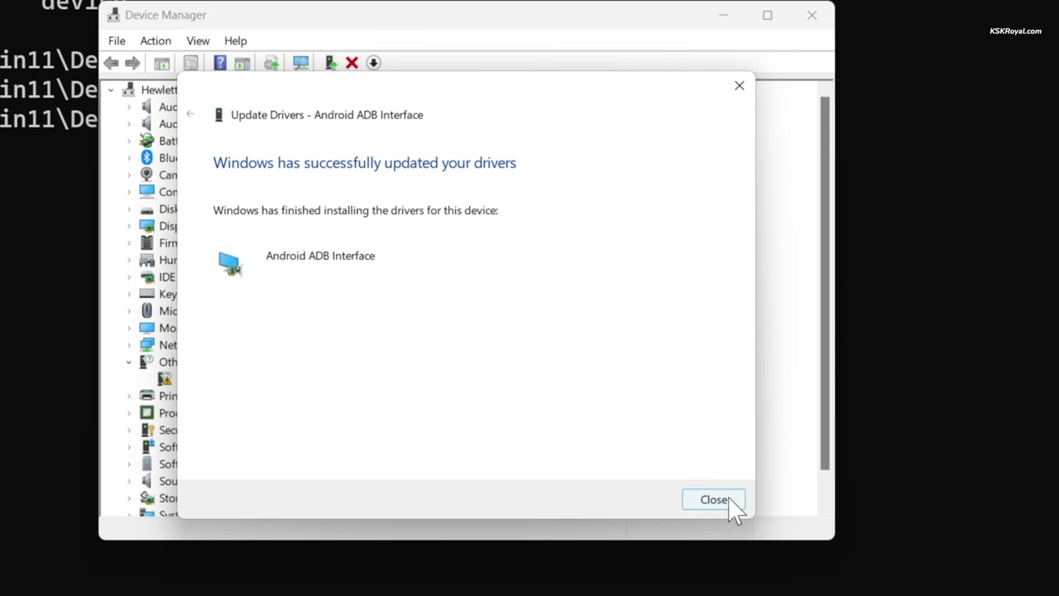
left_click(715, 499)
- Close Device Manager, confirm fastboot devices lists the phone, and run fastboot flashing unlock
left_click(796, 19)
key("Up")
key("Return")
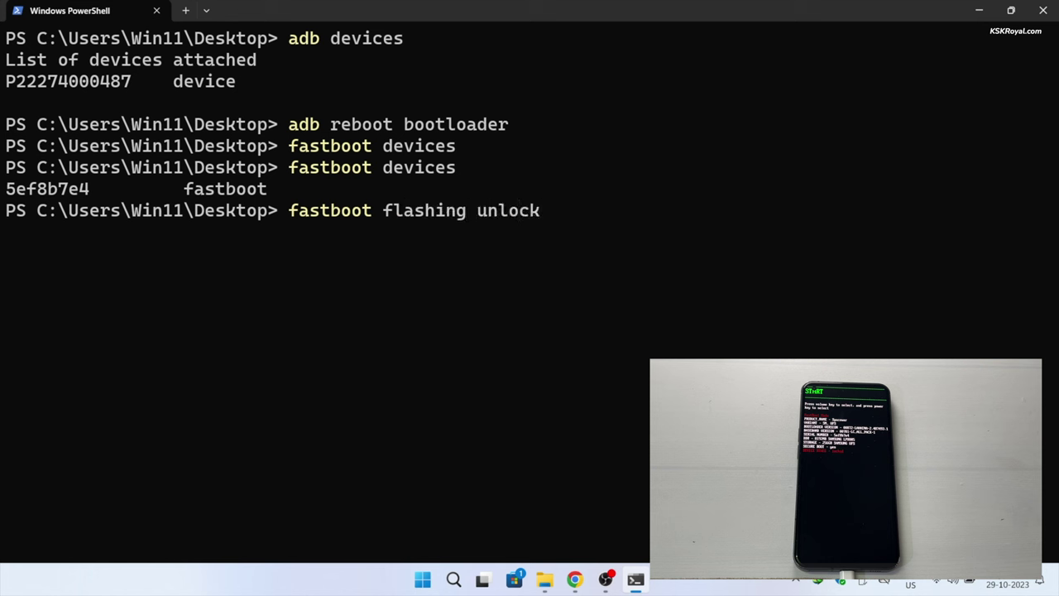
key("Return")
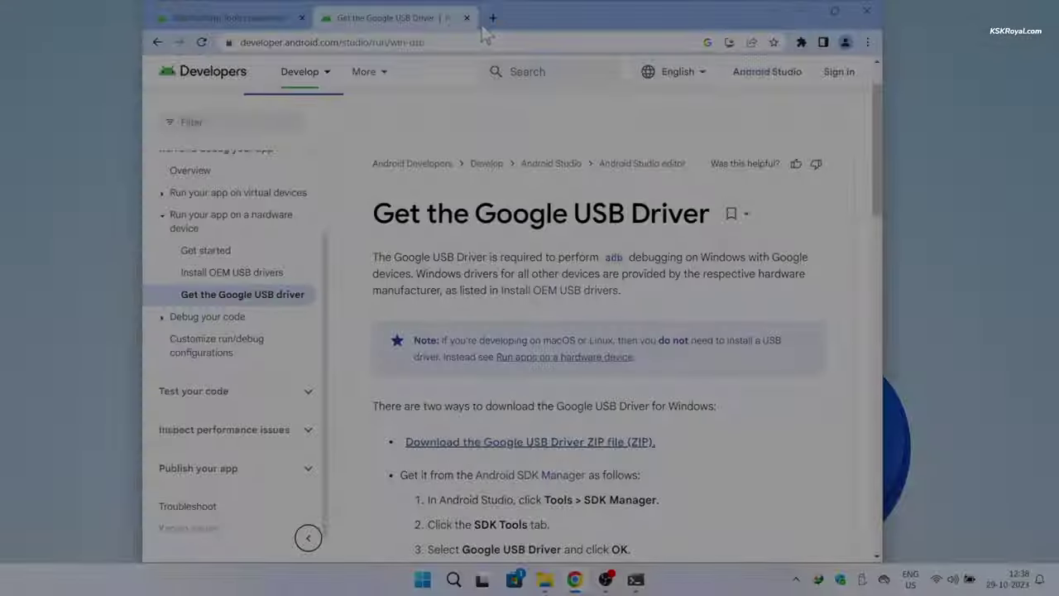
- Go to lineageos.org and find the Spacewar (Nothing Phone (1)) device page by searching 'nothing'
left_click(491, 17)
type("lineage")
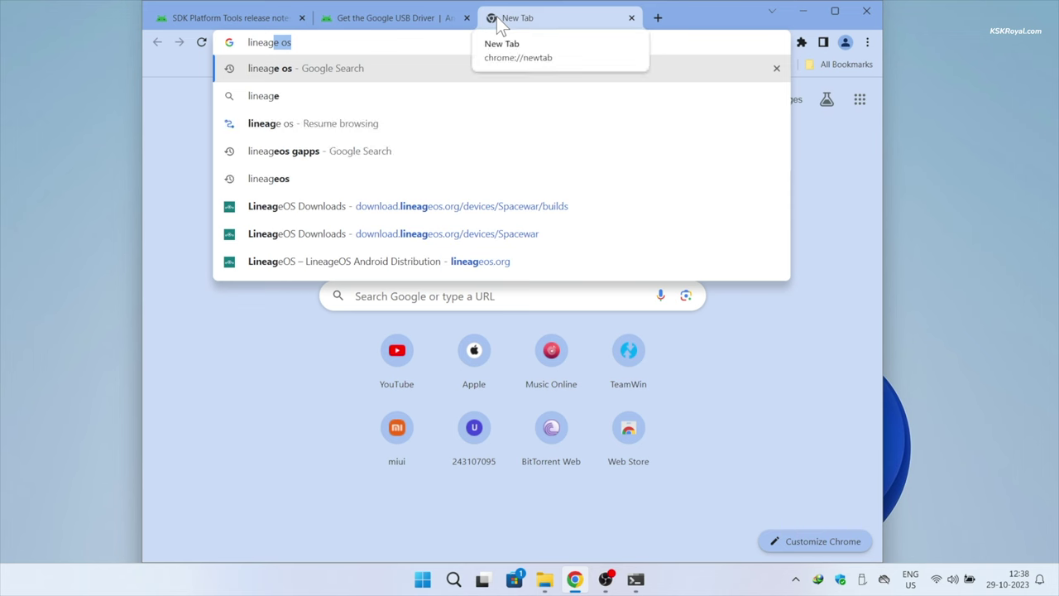
type("os.org")
key("Return")
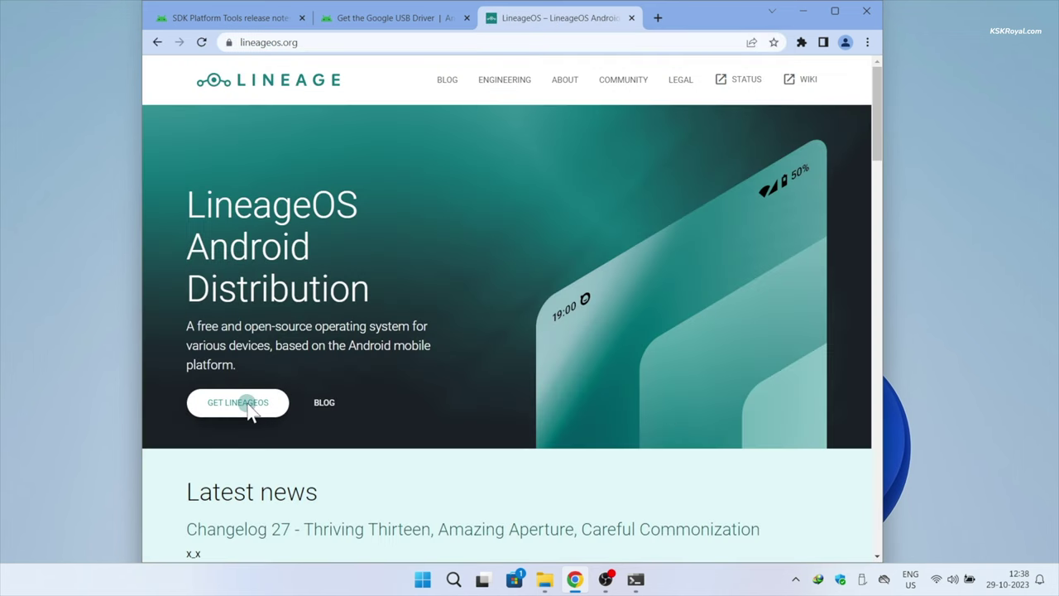
left_click(245, 402)
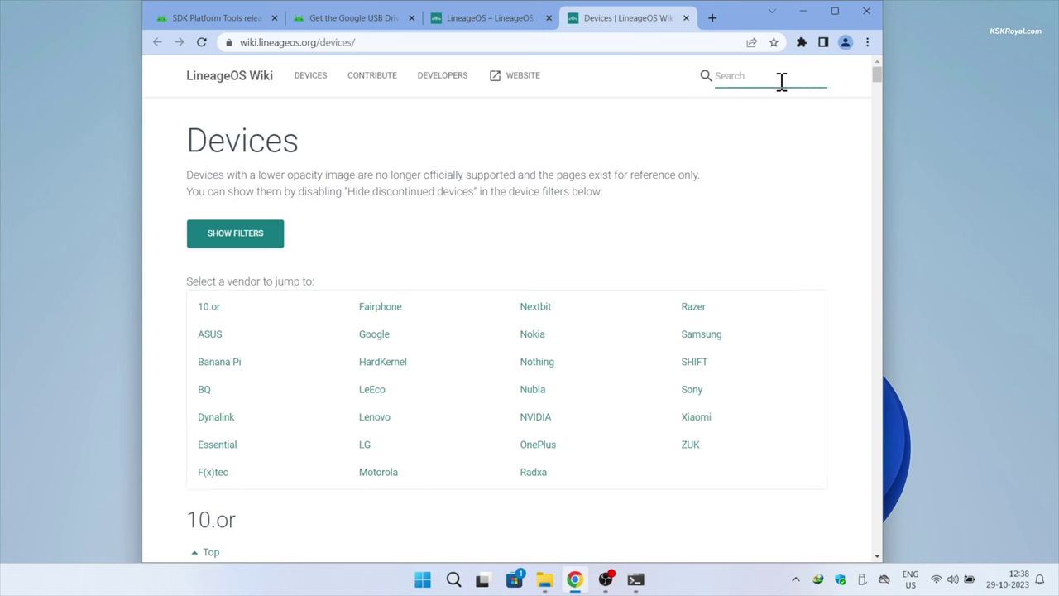
type("nothing")
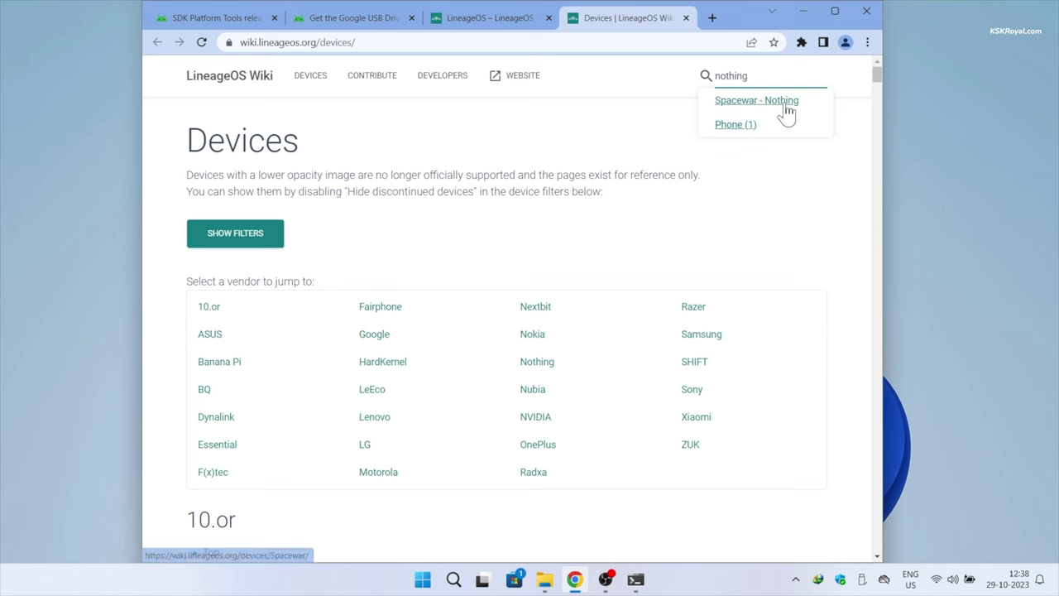
left_click(782, 105)
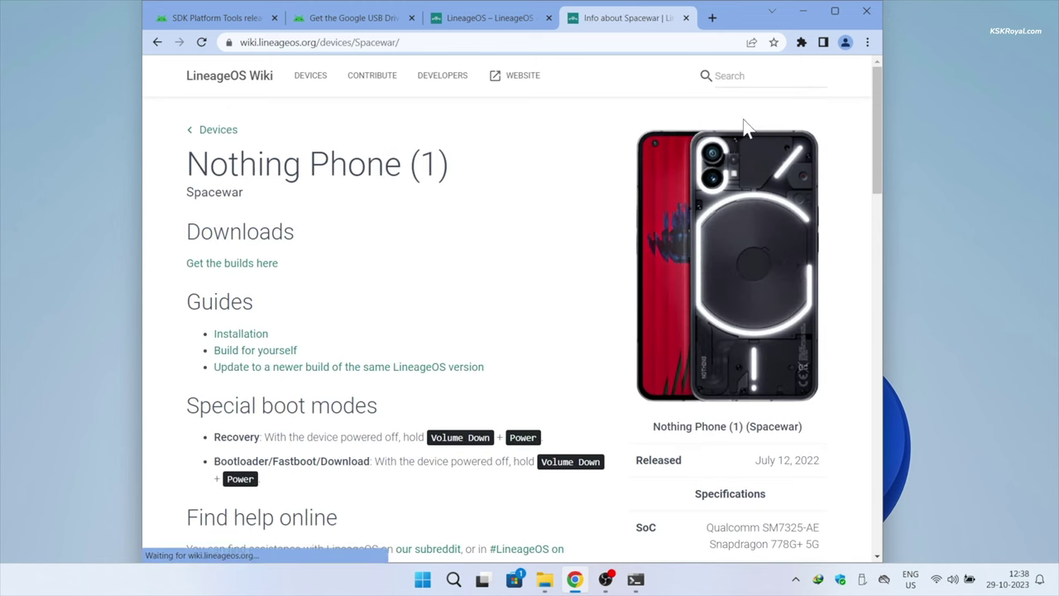
triple_click(358, 172)
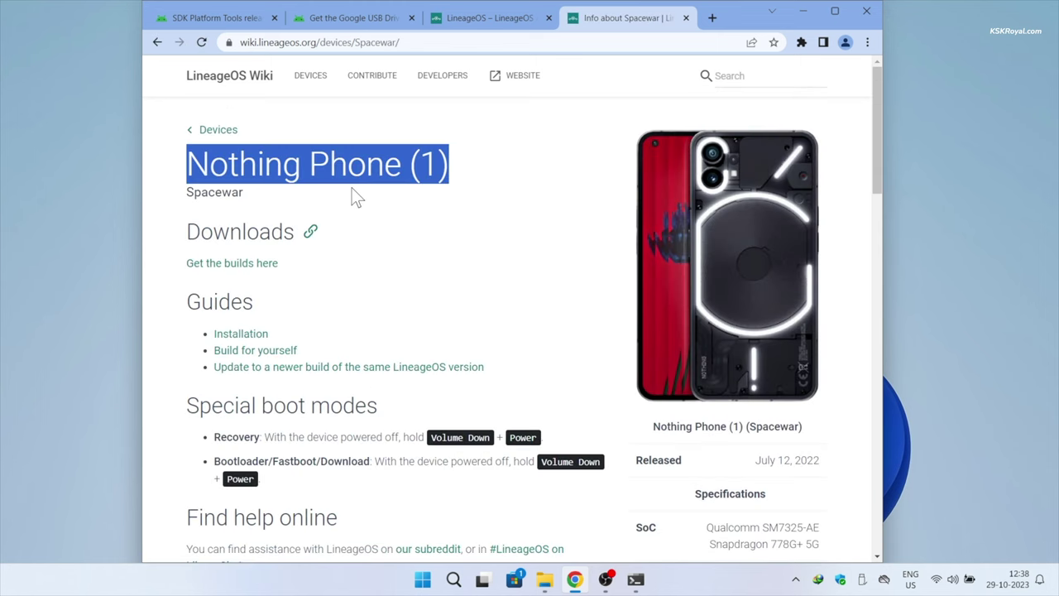
- Open the Nothing Phone (1) builds page and download the latest build's files
middle_click(238, 270)
left_click(633, 19)
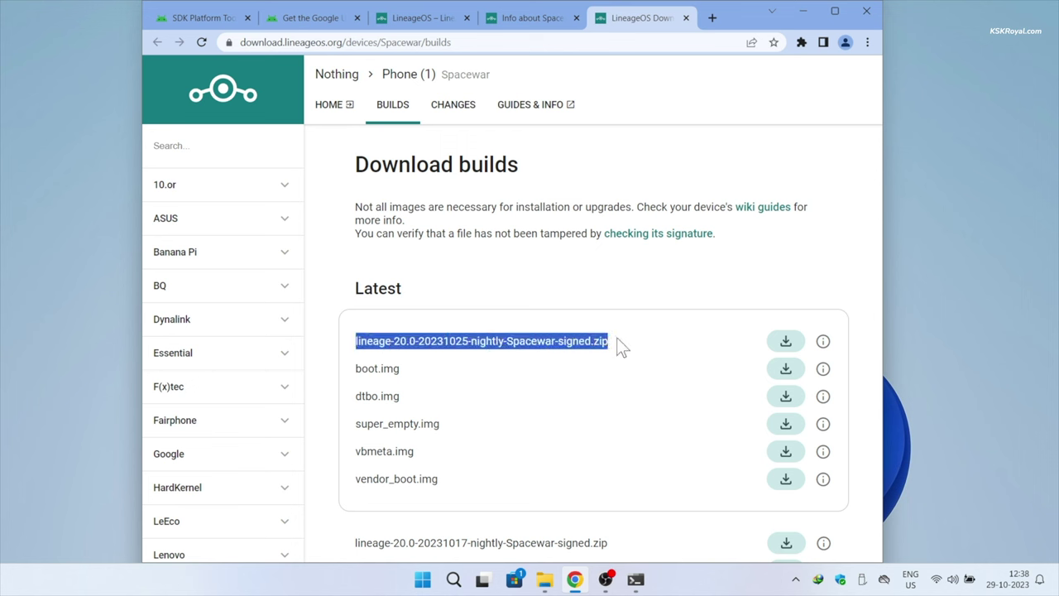
left_click(368, 374)
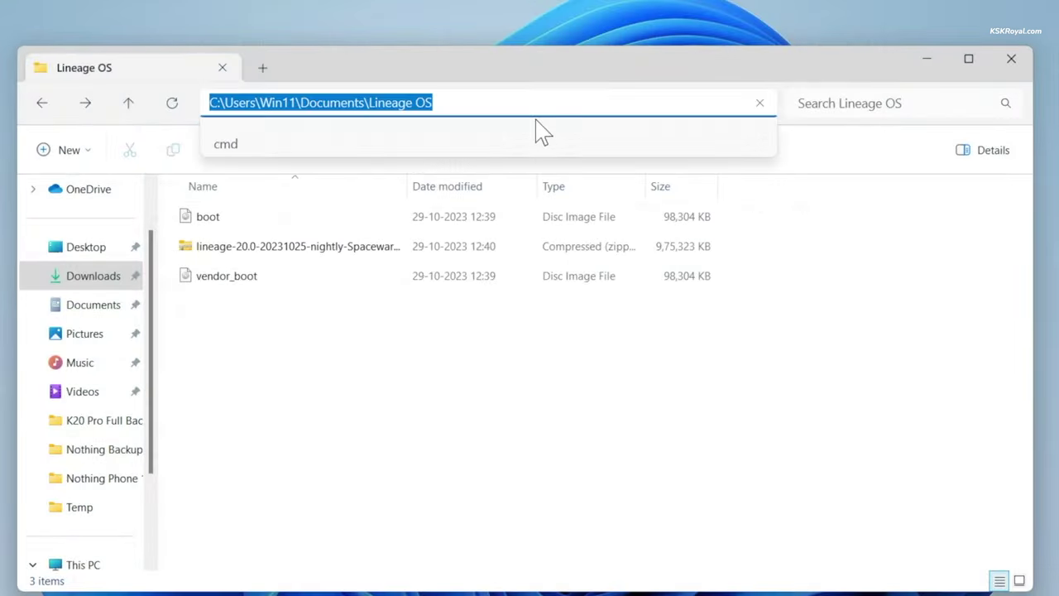
- Verify boot, vendor_boot and the LineageOS zip are in Documents\Lineage OS
key("Escape")
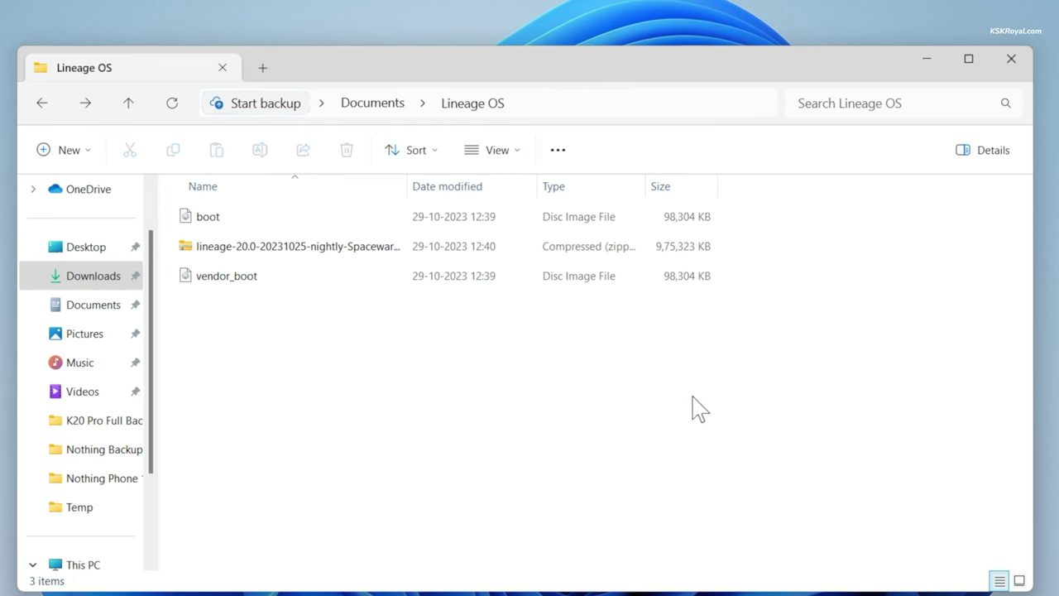
left_click_drag(385, 464, 235, 218)
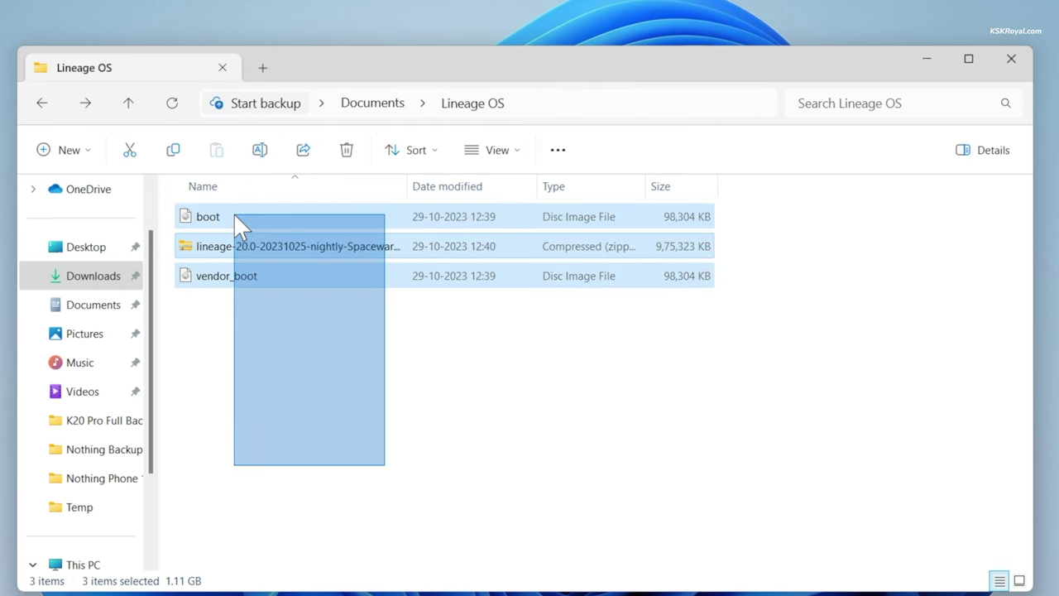
left_click(456, 428)
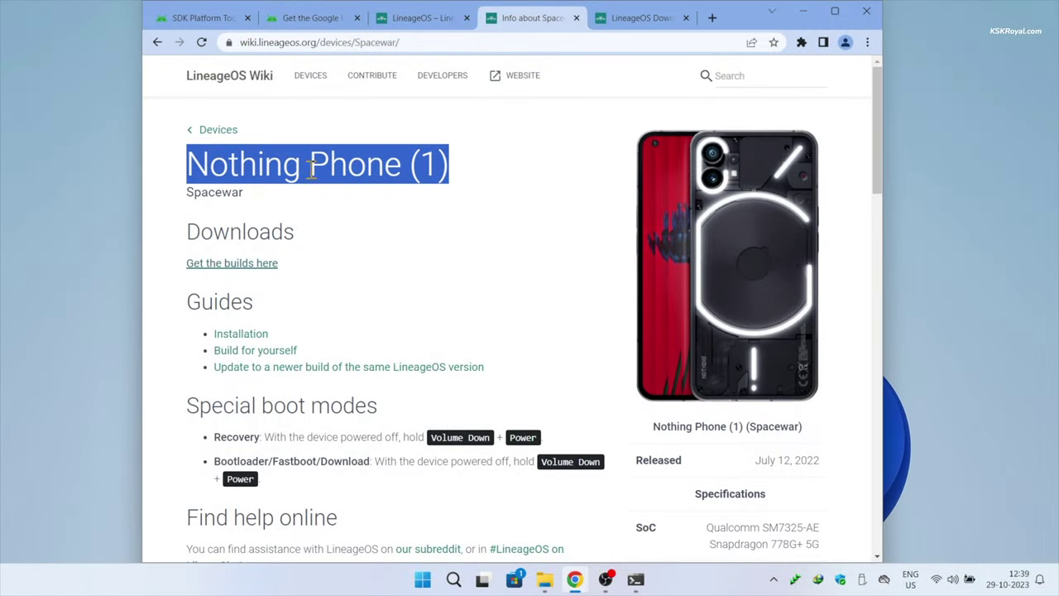
- Open the Nothing Phone (1) installation guide and reveal its hidden instructions
left_click(314, 166)
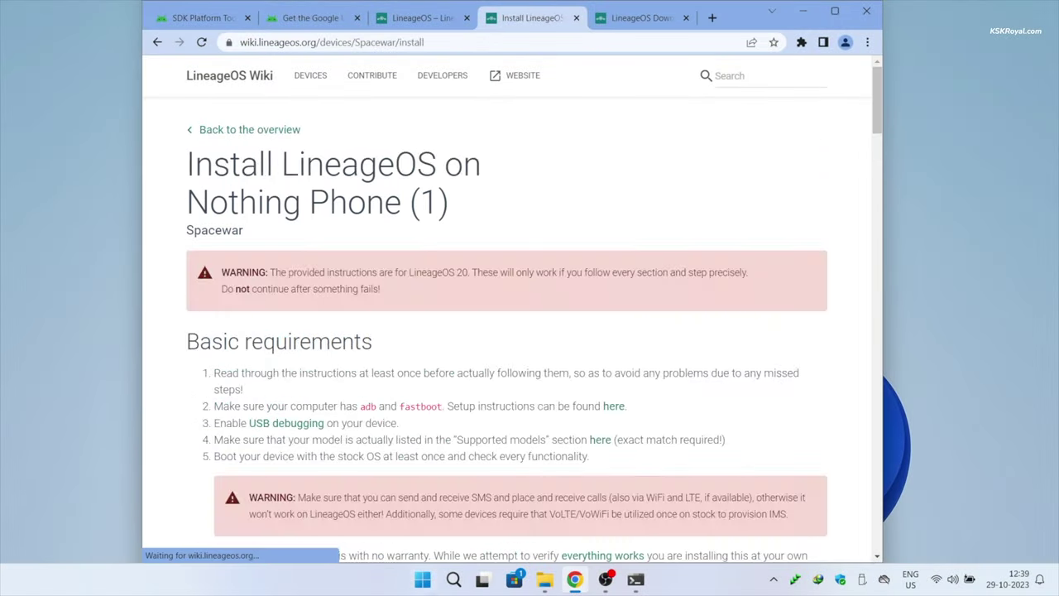
triple_click(310, 174)
scroll(397, 372, "down", 2)
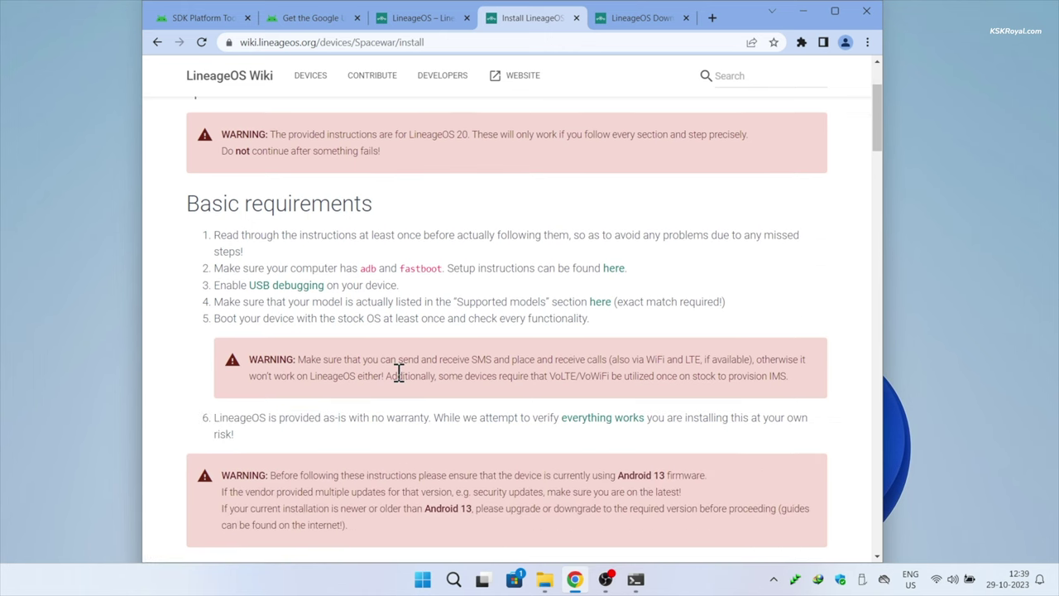
scroll(397, 371, "down", 1)
scroll(397, 371, "down", 3)
scroll(398, 372, "down", 2)
left_click(505, 228)
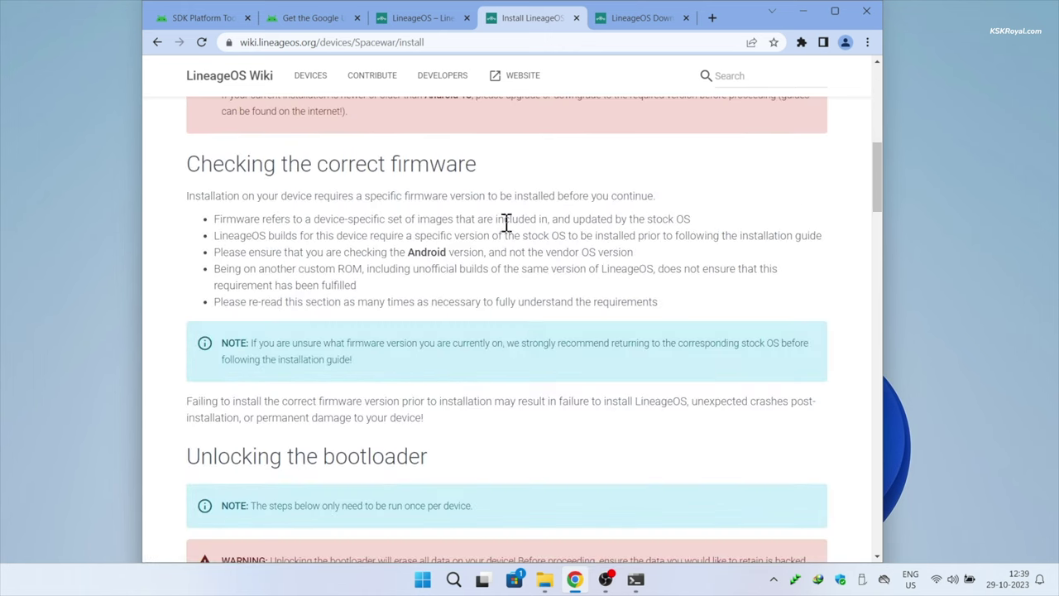
- Scroll past 'Unlocking the bootloader' down to the 'Flashing additional partitions' section
scroll(508, 348, "down", 2)
scroll(320, 314, "down", 1)
triple_click(379, 331)
scroll(432, 355, "down", 1)
scroll(433, 356, "down", 2)
scroll(433, 356, "down", 3)
scroll(451, 405, "down", 3)
scroll(470, 447, "down", 1)
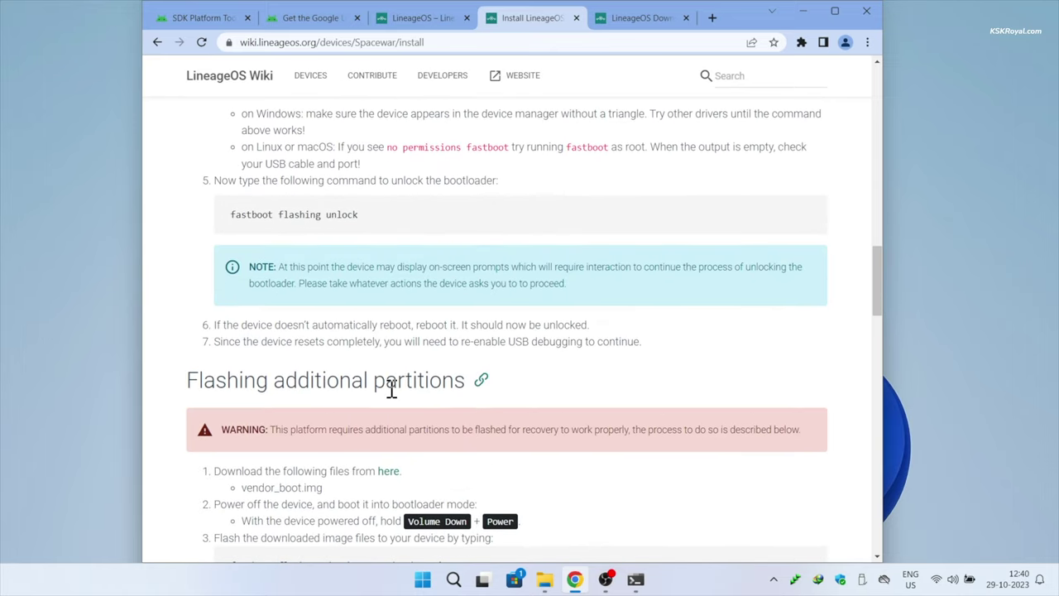
triple_click(456, 380)
scroll(598, 459, "down", 3)
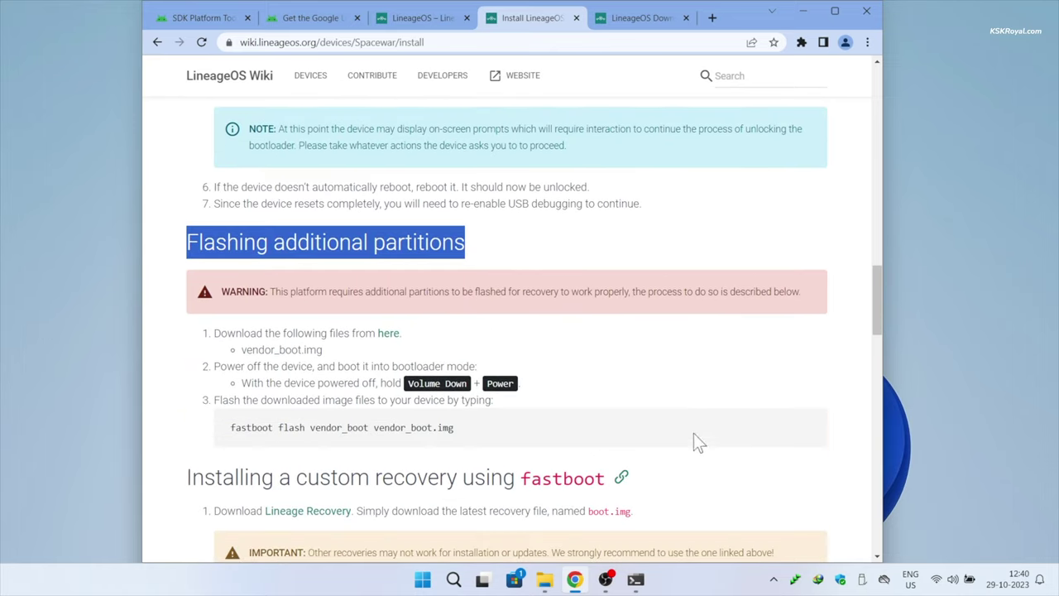
- Enter the Lineage OS folder, list boot.img, vendor_boot.img and the zip, and shrink the font
key("alt+Tab")
key("Return")
type("dir")
key("Return")
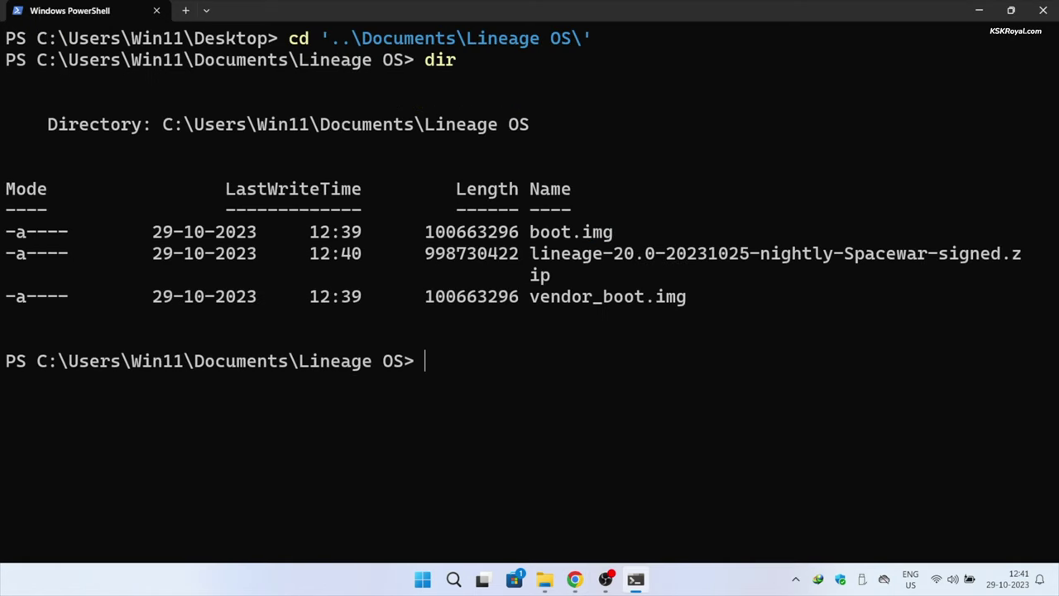
mouse_move(424, 232)
left_mouse_down()
mouse_move(625, 236)
mouse_move(752, 301)
left_mouse_up()
key("ctrl+c")
key("ctrl+minus")
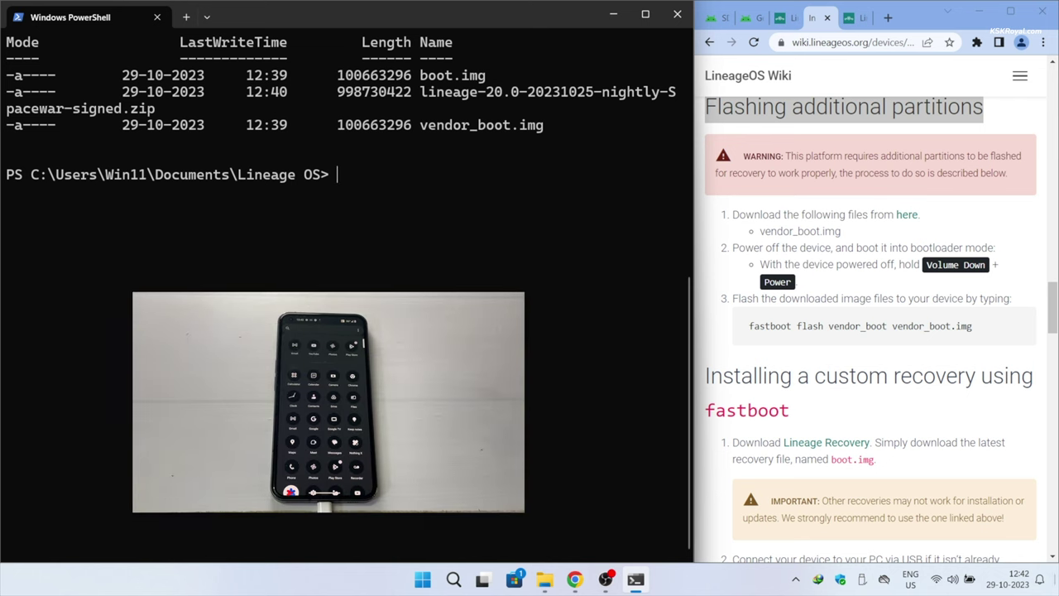
- Reboot the phone into the bootloader with adb and confirm 'fastboot devices' lists it
type("adb reboot bootloader")
key("Return")
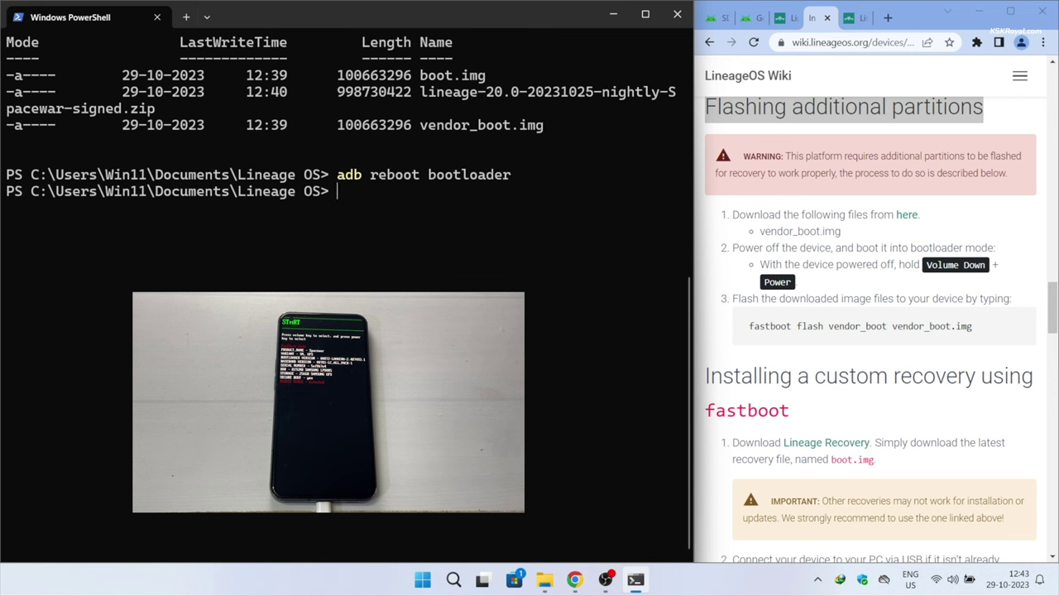
type("fastboot devices")
key("Return")
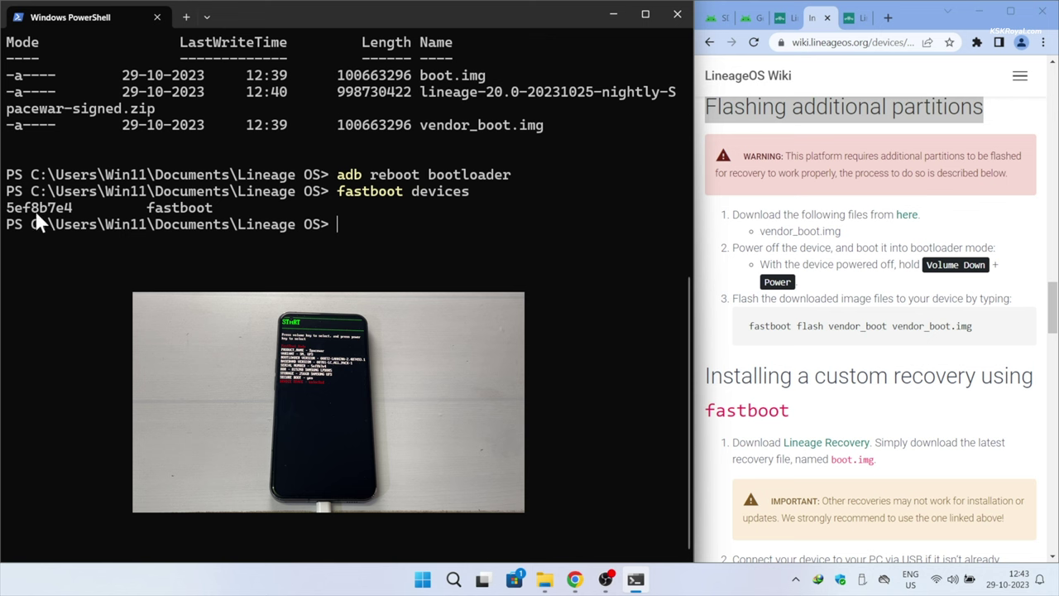
double_click(34, 208)
key("ctrl+c")
- Flash .\vendor_boot.img to the vendor_boot partition with fastboot
left_click(782, 207)
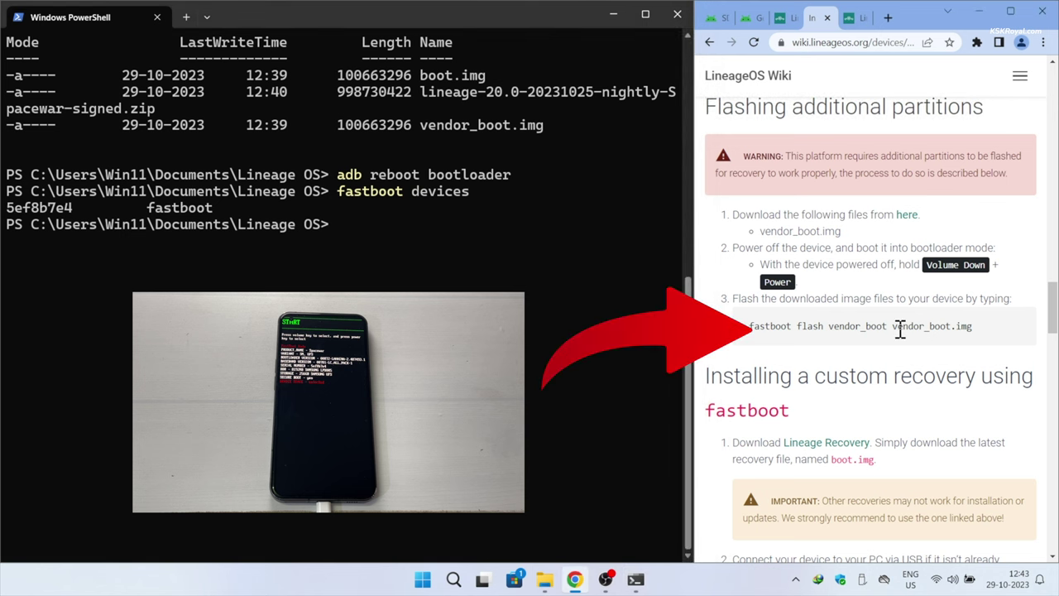
type("fastboot flash vendor_boot ve")
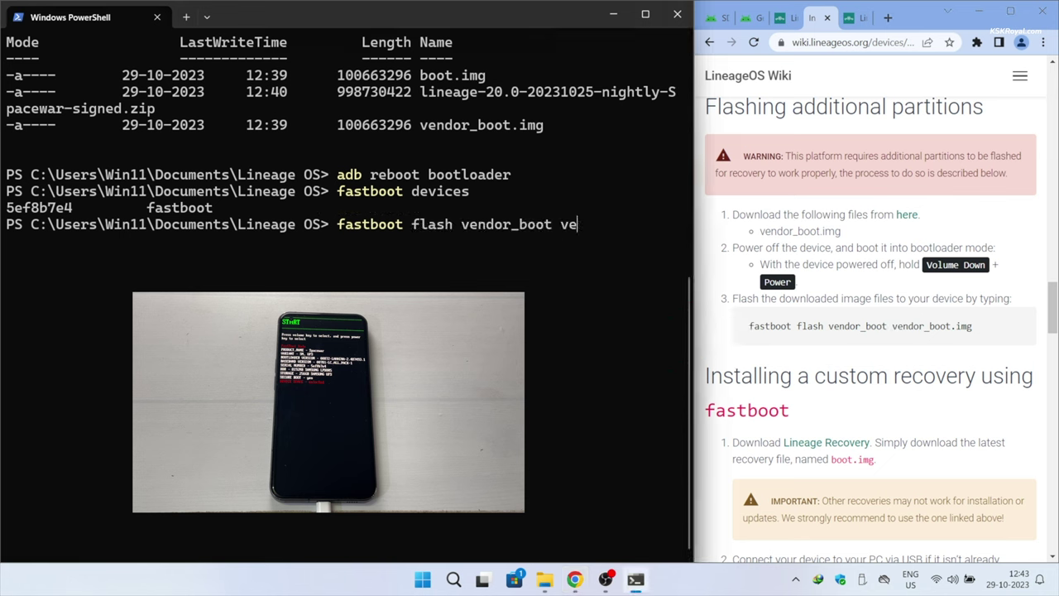
key("Tab")
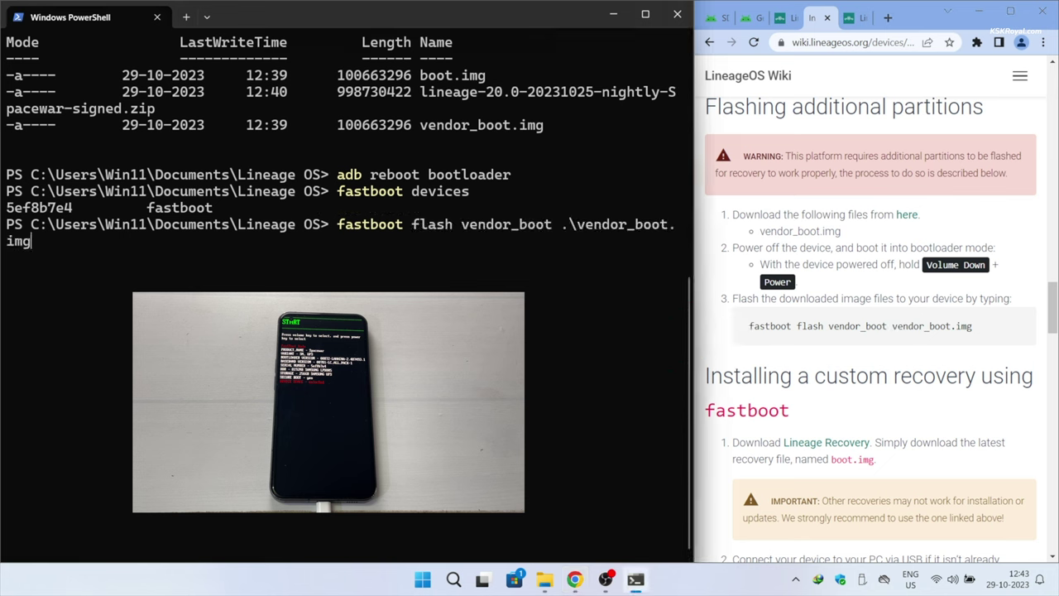
key("Return")
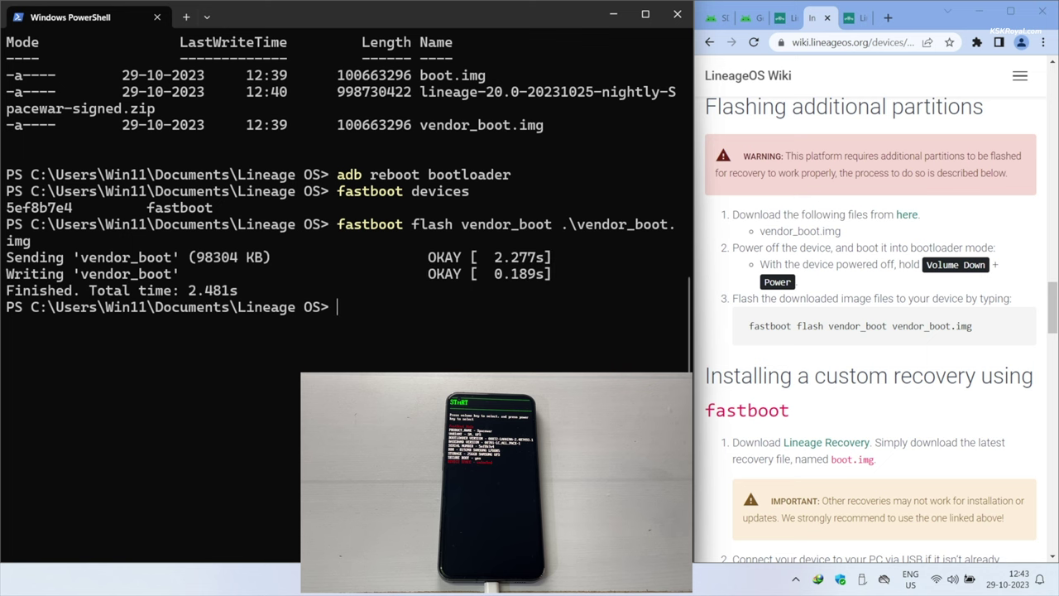
- Flash .\boot.img to the boot partition, then run 'fastboot reboot recovery'
scroll(894, 381, "down", 2)
scroll(894, 383, "down", 1)
scroll(838, 368, "down", 2)
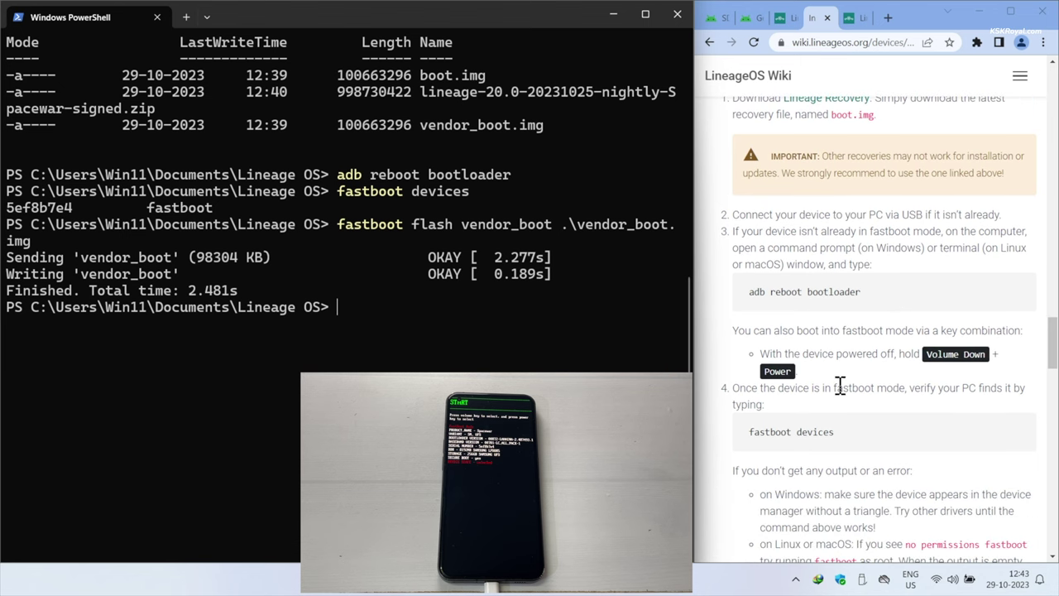
scroll(840, 401, "down", 1)
scroll(842, 401, "down", 2)
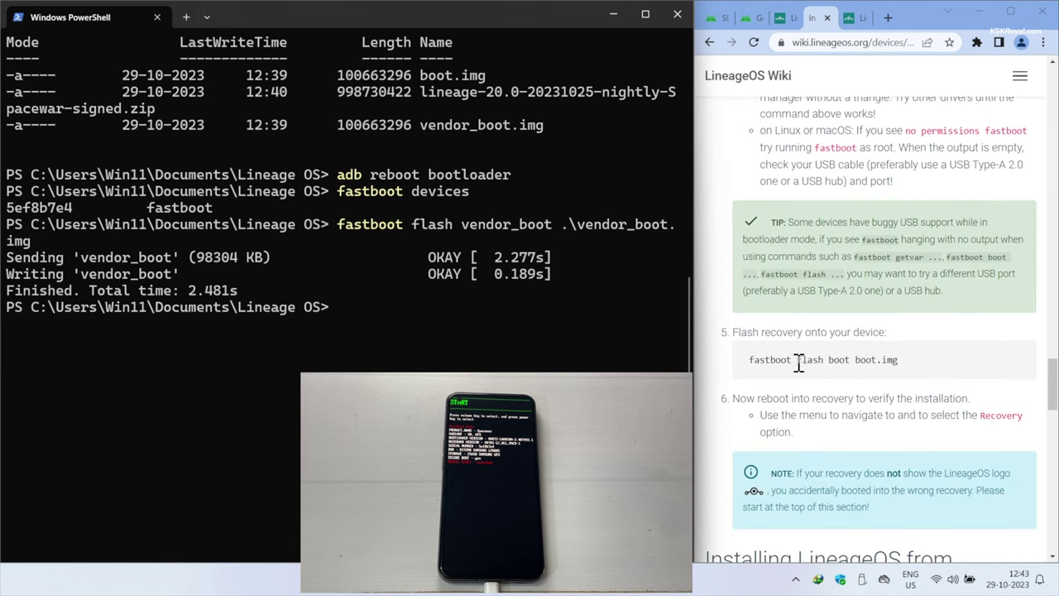
type("fastboot flash boot boot.")
key("Tab")
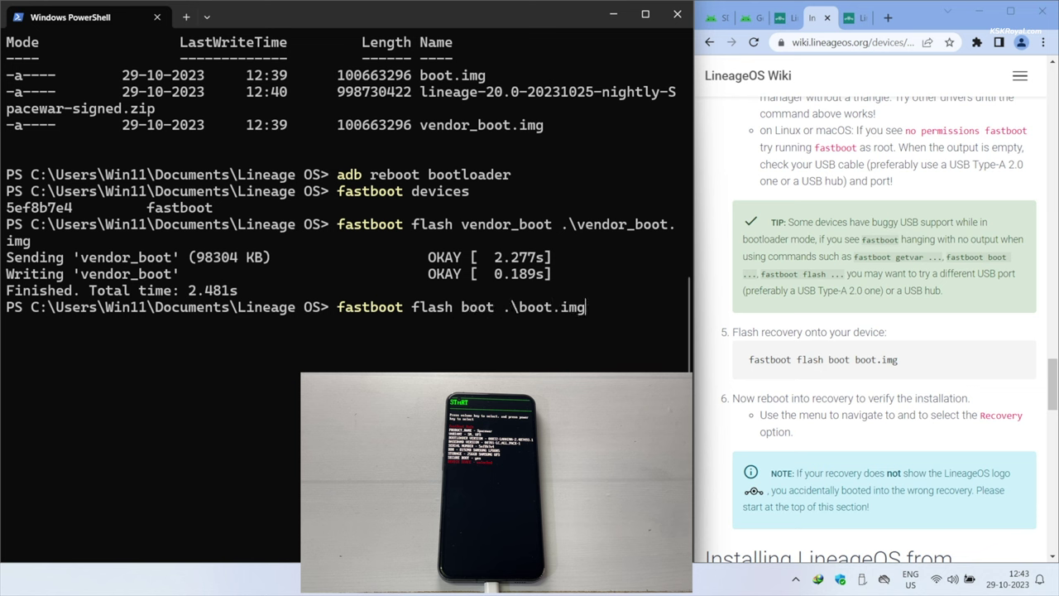
key("Return")
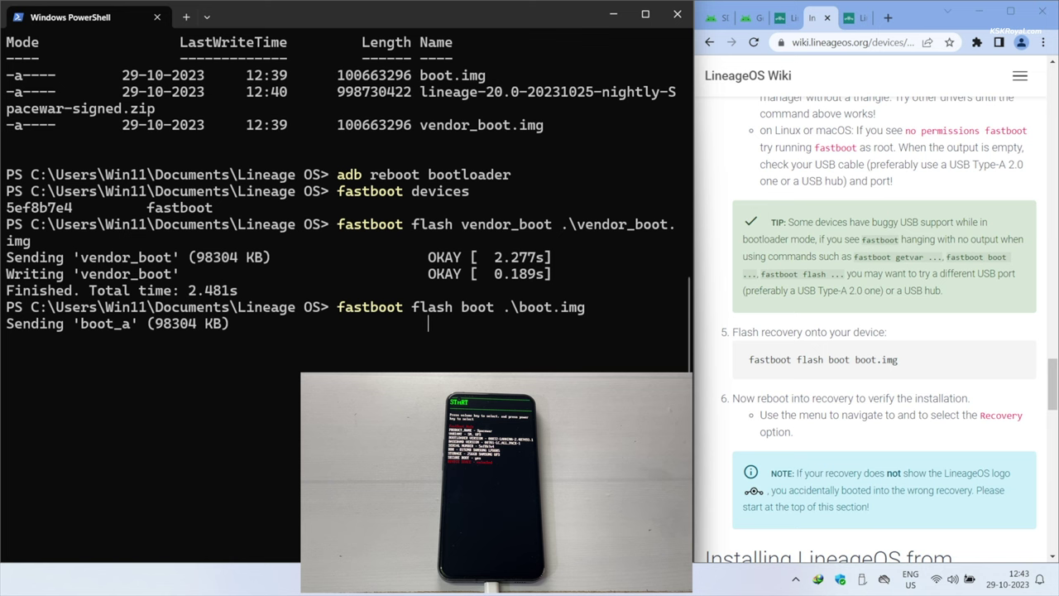
type("fa")
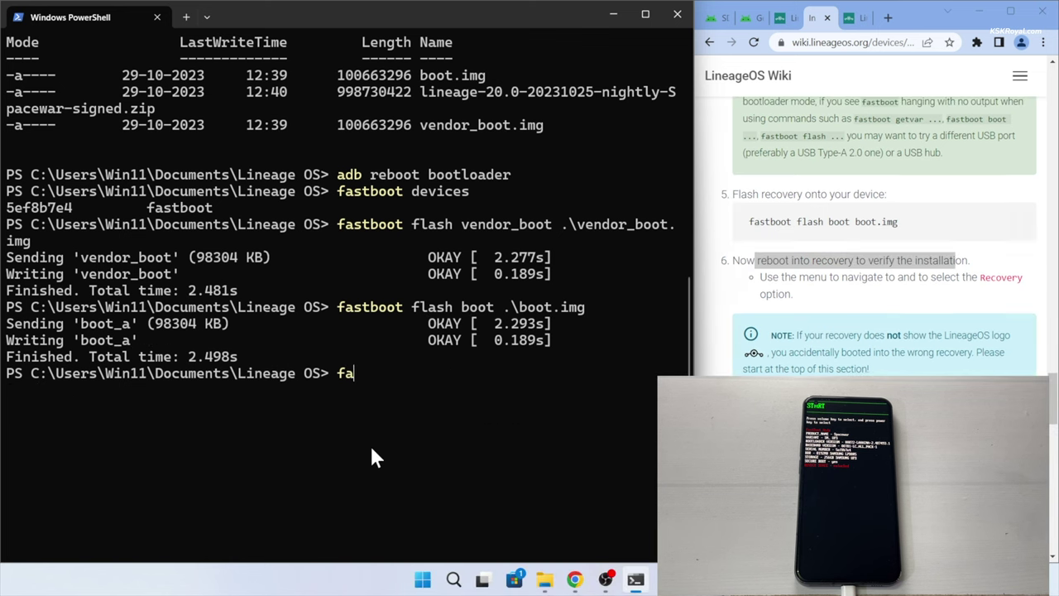
type("stboot reboot recovery")
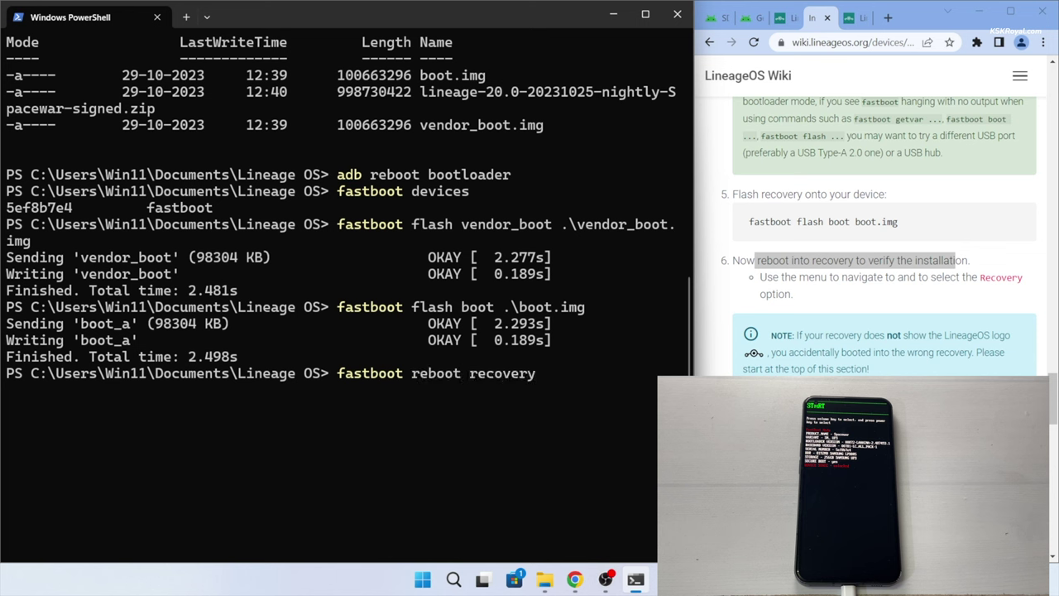
key("Return")
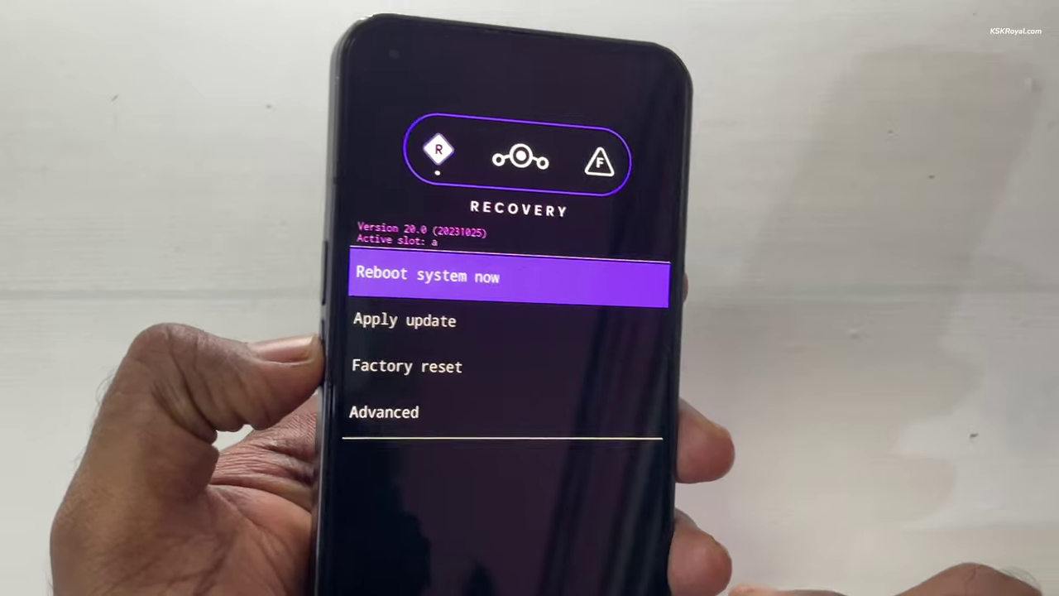
- Move the recovery menu selection down to Factory reset
key("Down")
key("Down")
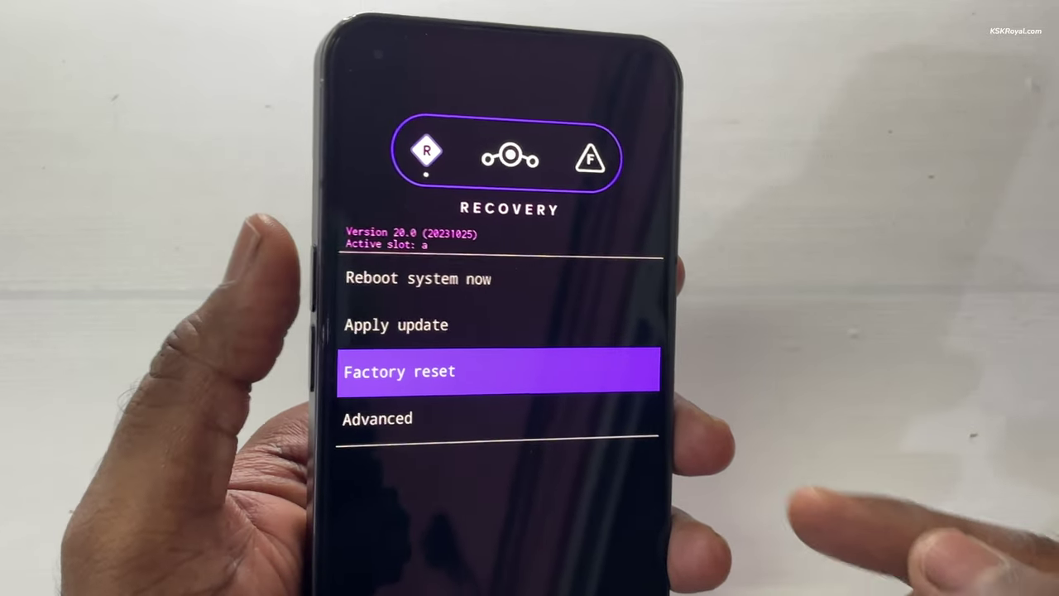